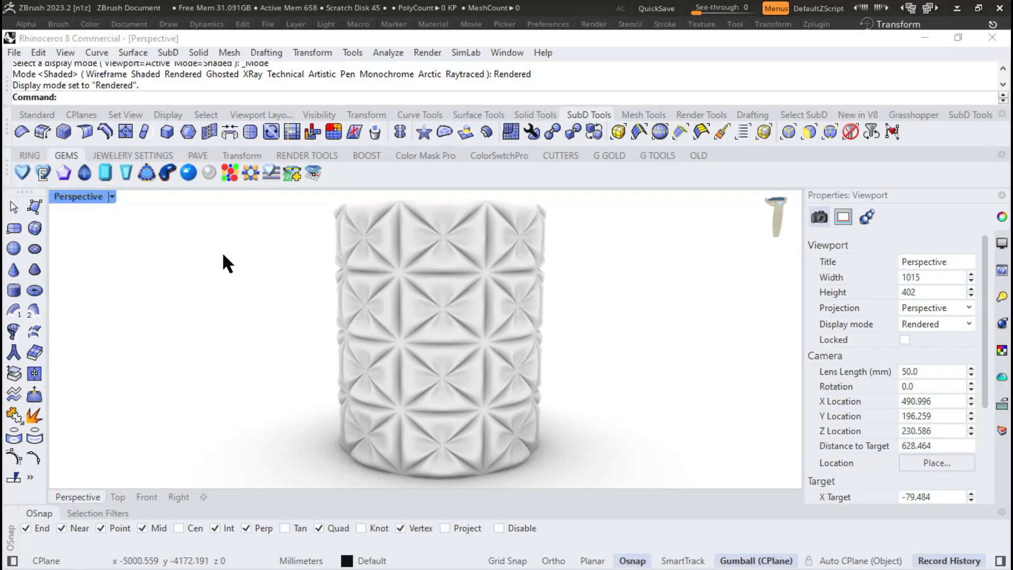
- Set the Perspective viewport's display mode to Shaded
left_click(114, 194)
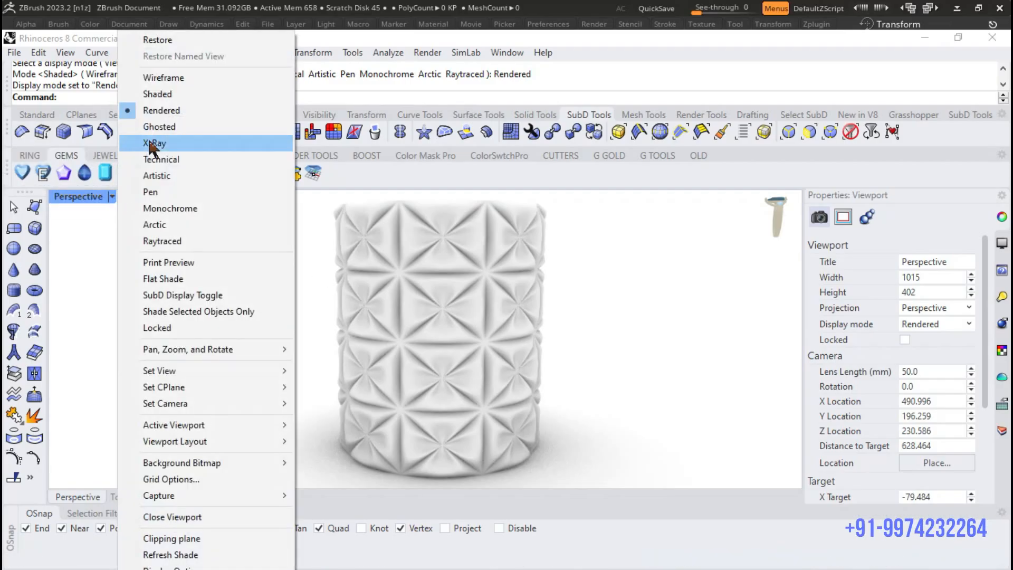
left_click(176, 93)
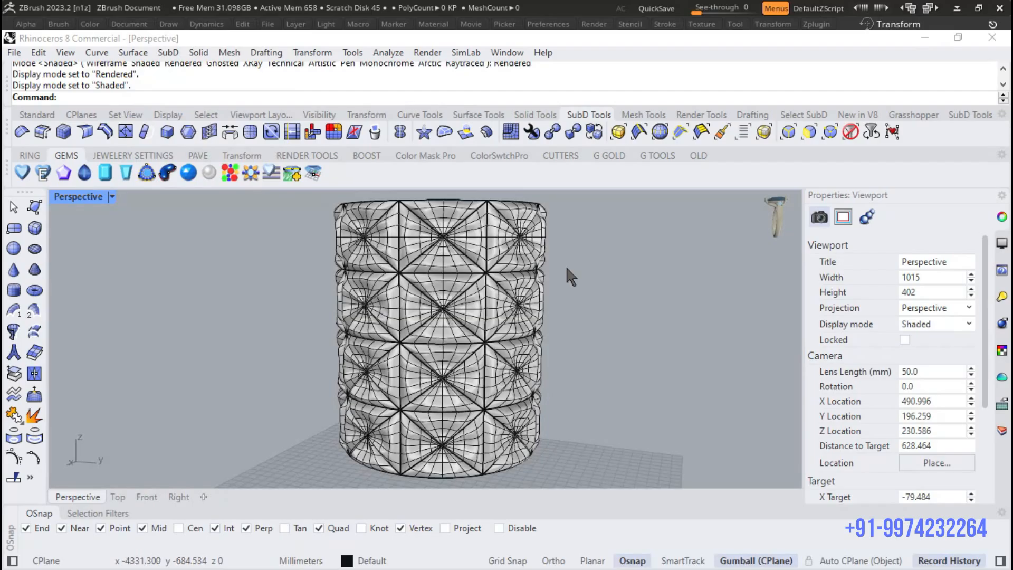
- Select the whole patterned cylinder, move its objects to Layer 02, and hide that layer
scroll(527, 292, "down", 5)
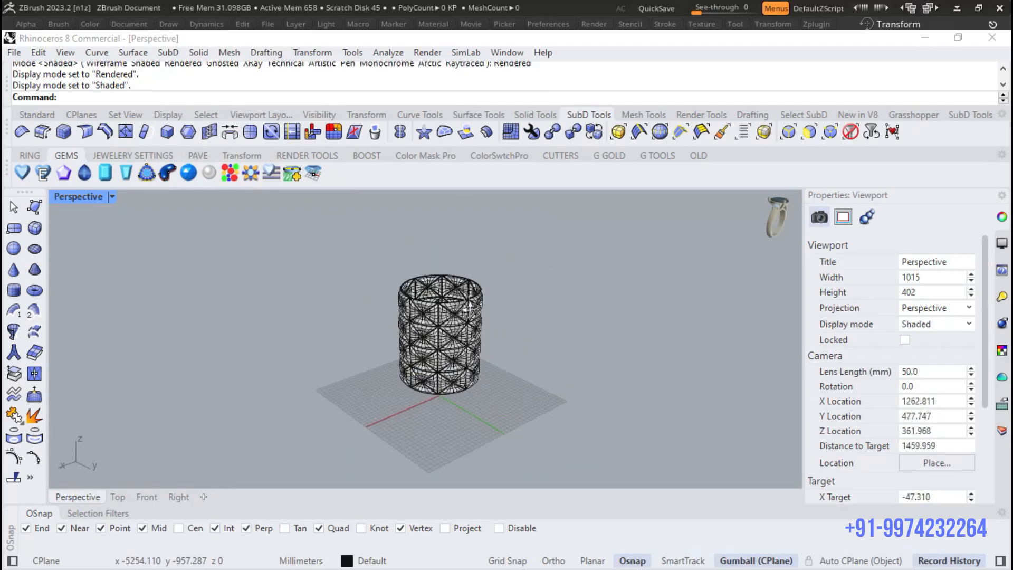
right_click_drag(470, 307, 465, 307)
left_click_drag(548, 252, 249, 458)
left_click(1003, 430)
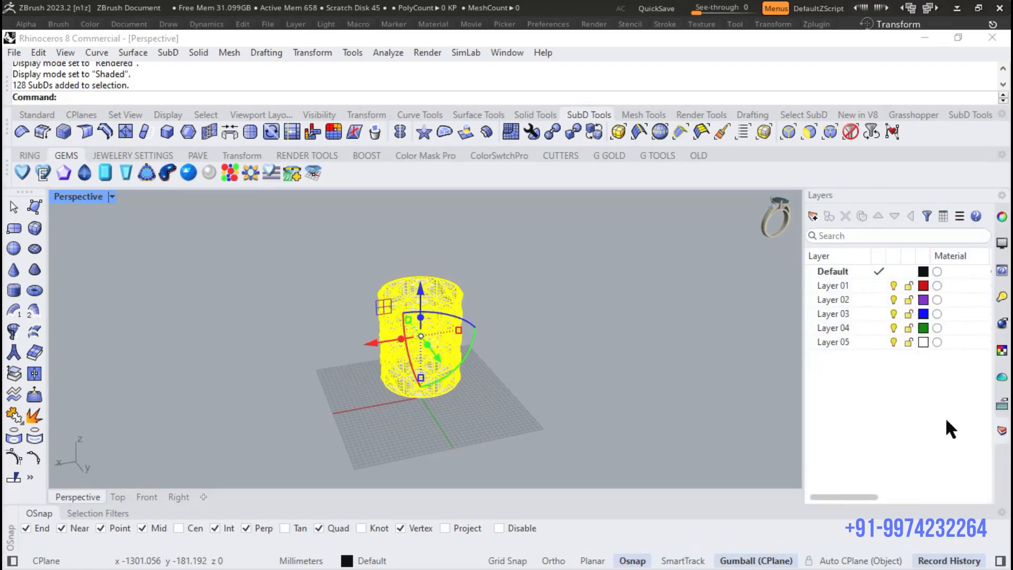
right_click(826, 300)
left_click(868, 357)
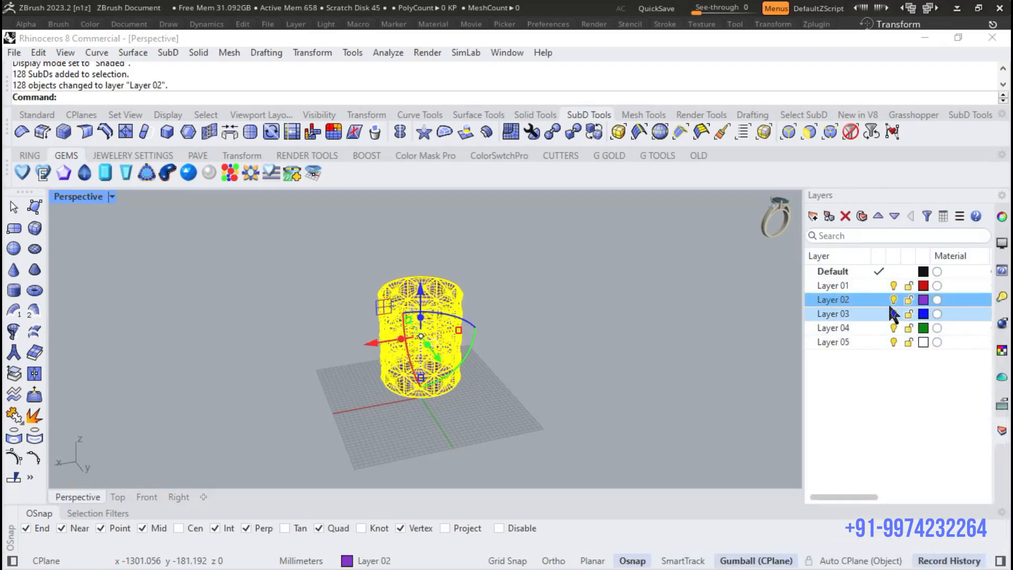
left_click(894, 300)
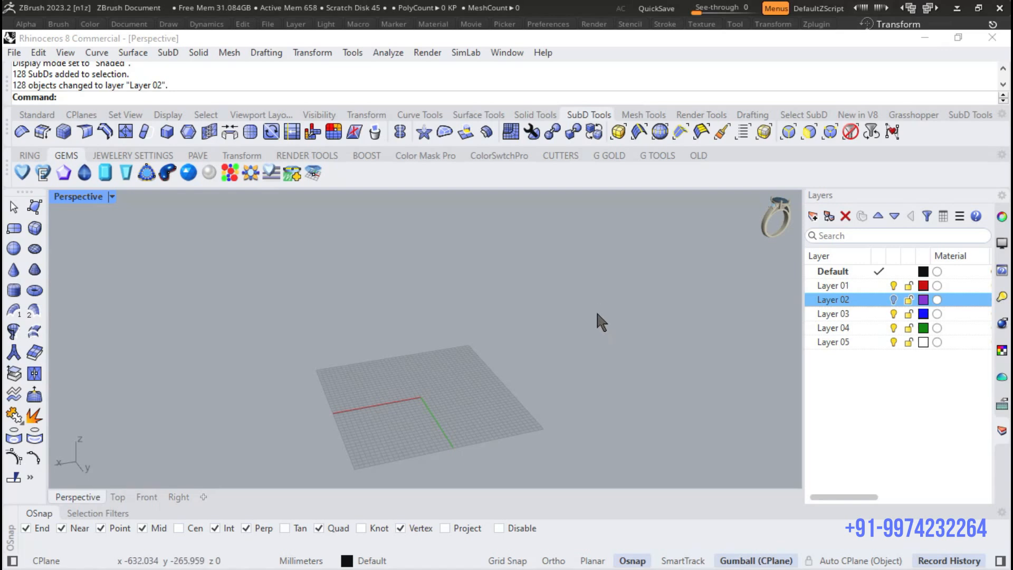
- Draw a 50 by 50 mm rectangle from its centre at the origin
scroll(501, 327, "up", 4)
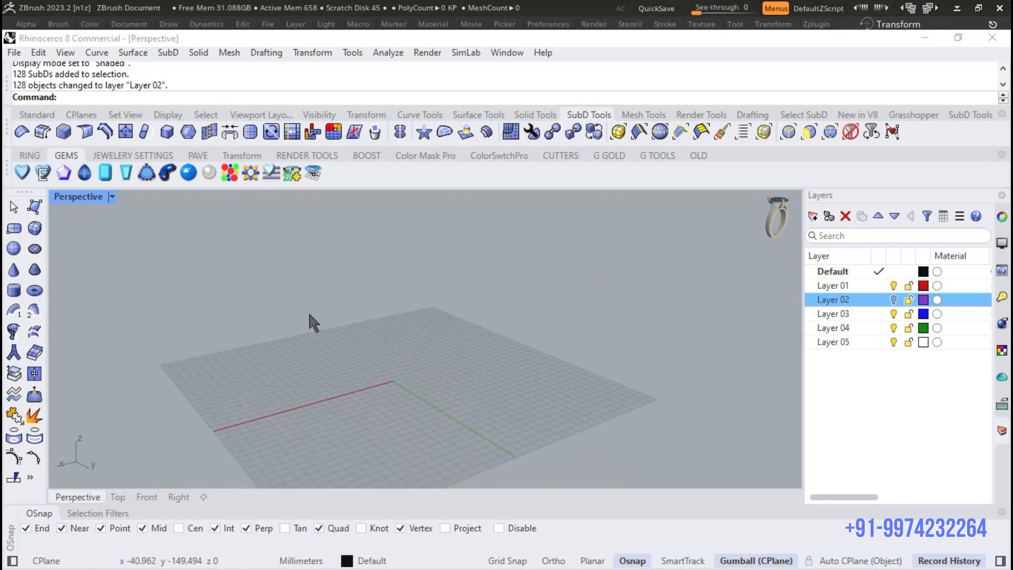
left_click(37, 115)
left_click(21, 237)
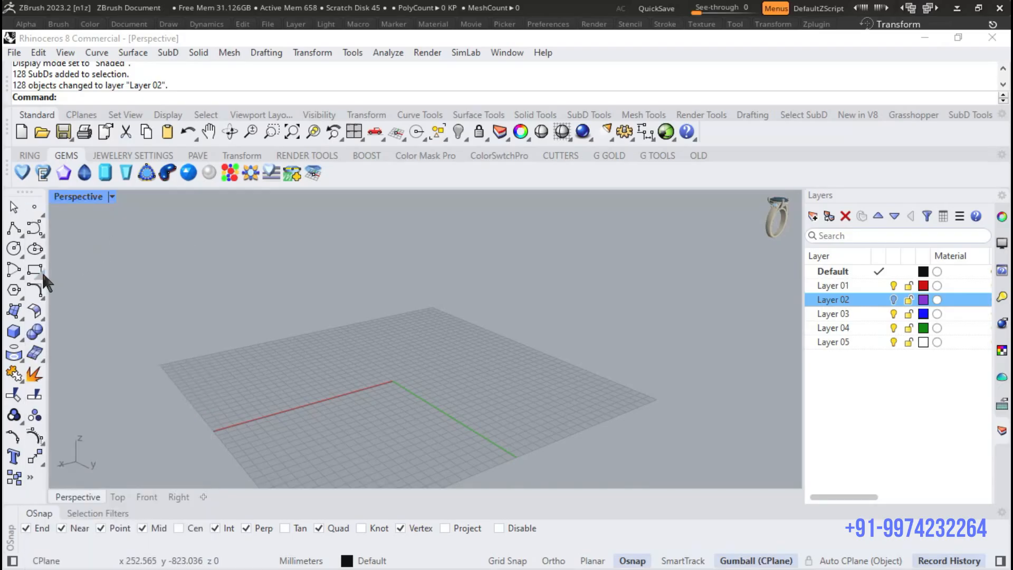
left_click(42, 271)
left_click(92, 283)
scroll(515, 289, "down", 3)
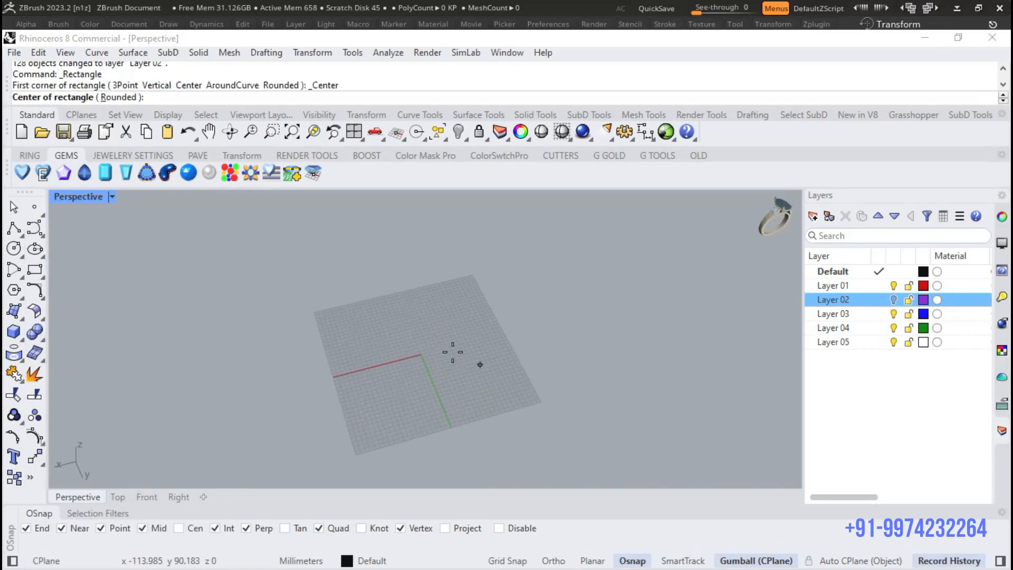
scroll(438, 348, "up", 3)
type("0")
key("Return")
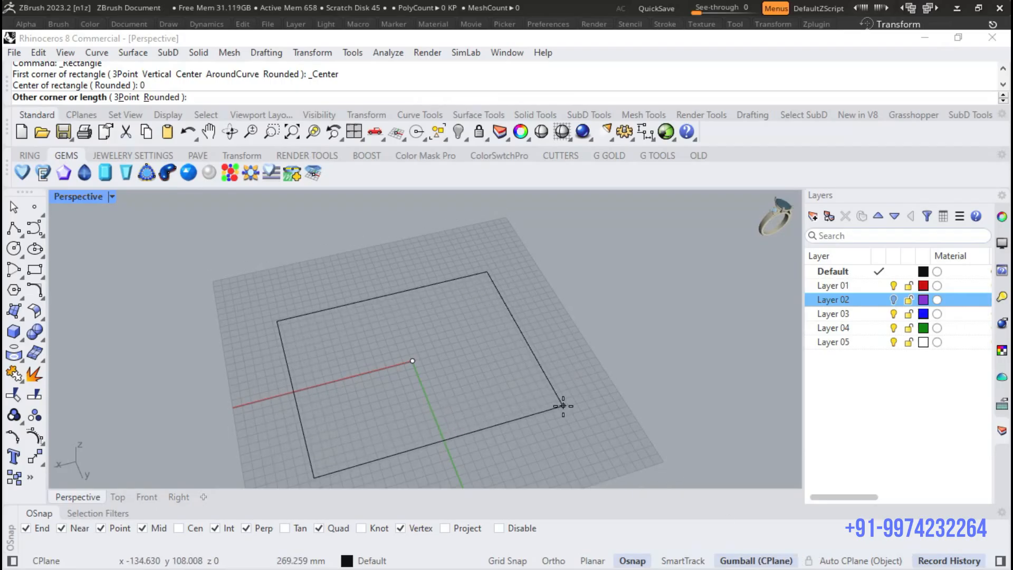
type("50")
key("Return")
type("50")
key("Return")
- Draw two lines from the origin to two adjacent corners of the square
scroll(401, 372, "up", 15)
right_click_drag(401, 370, 516, 357)
scroll(398, 359, "down", 10)
right_click_drag(398, 359, 467, 351)
scroll(476, 319, "up", 8)
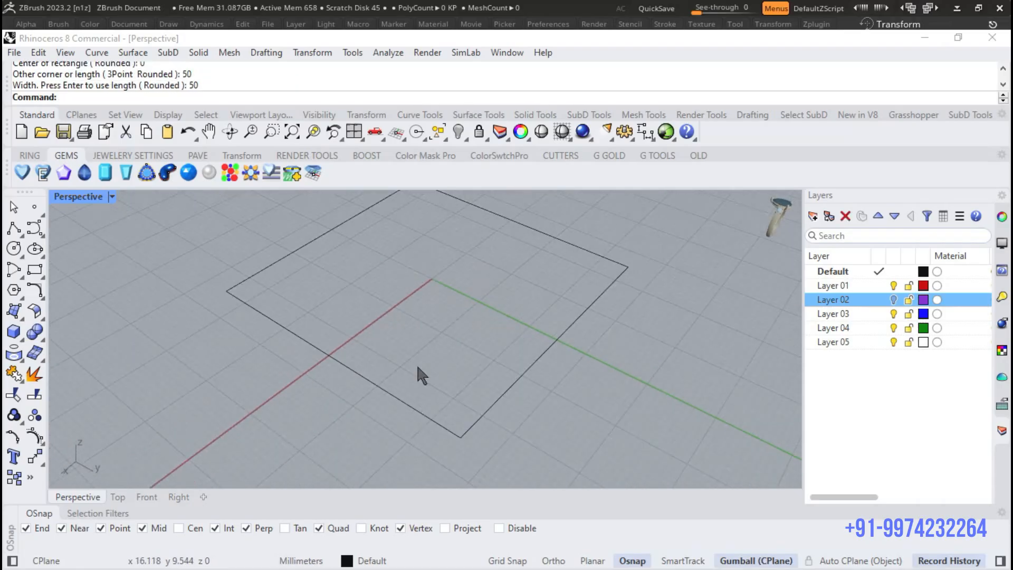
left_click(21, 233)
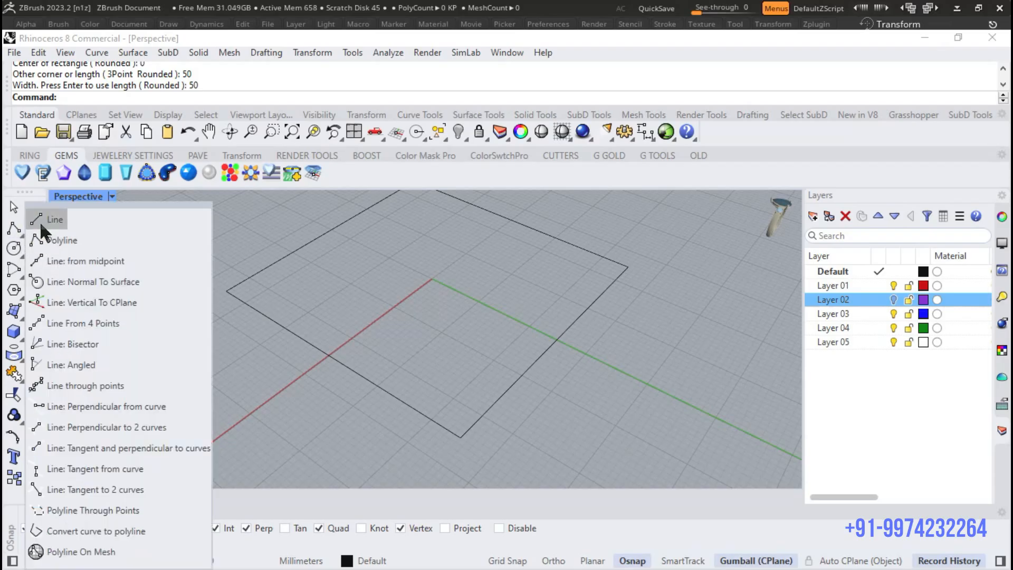
left_click(38, 224)
type("0")
key("Return")
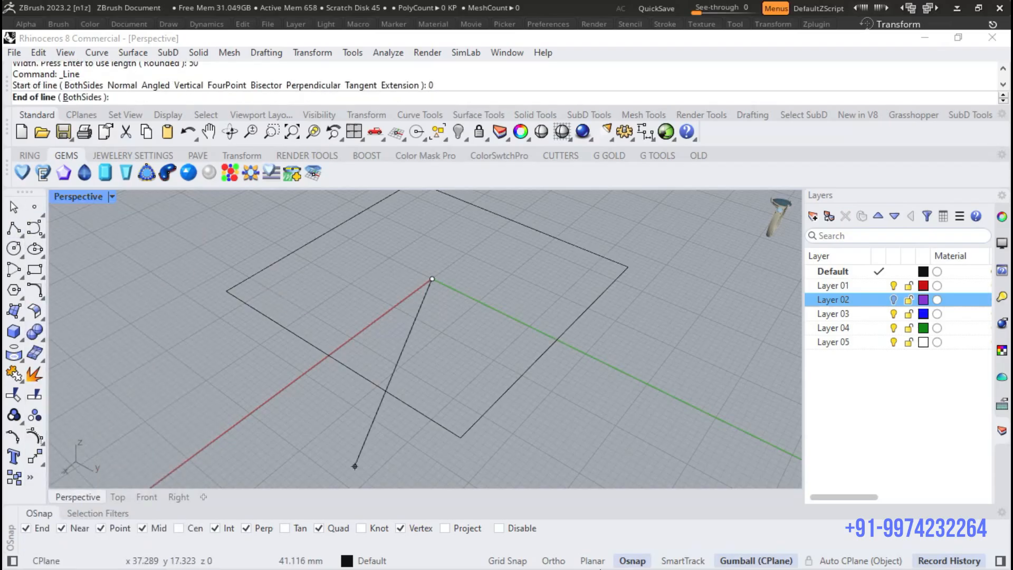
left_click(461, 437)
key("Return")
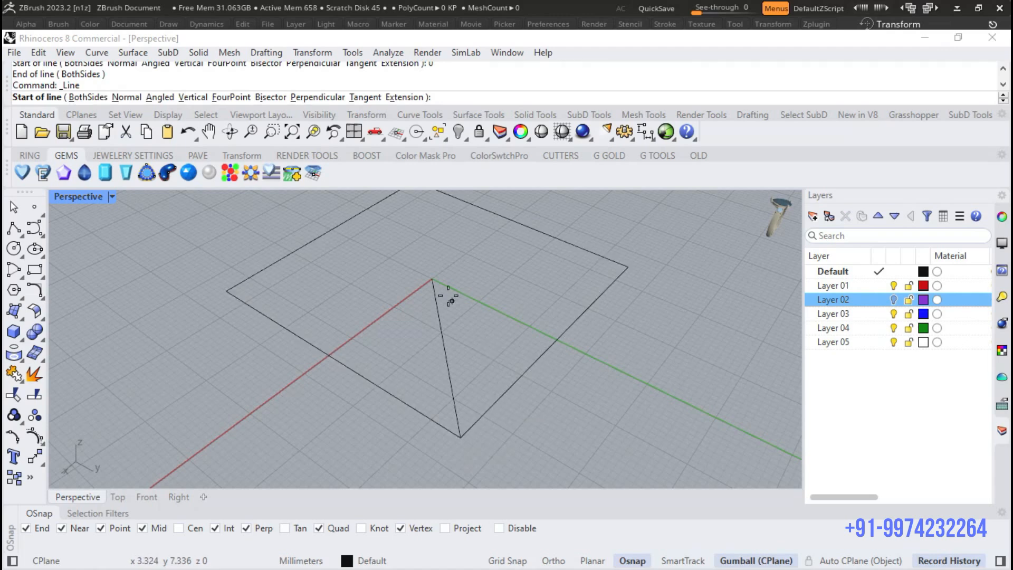
left_click(434, 280)
left_click(628, 268)
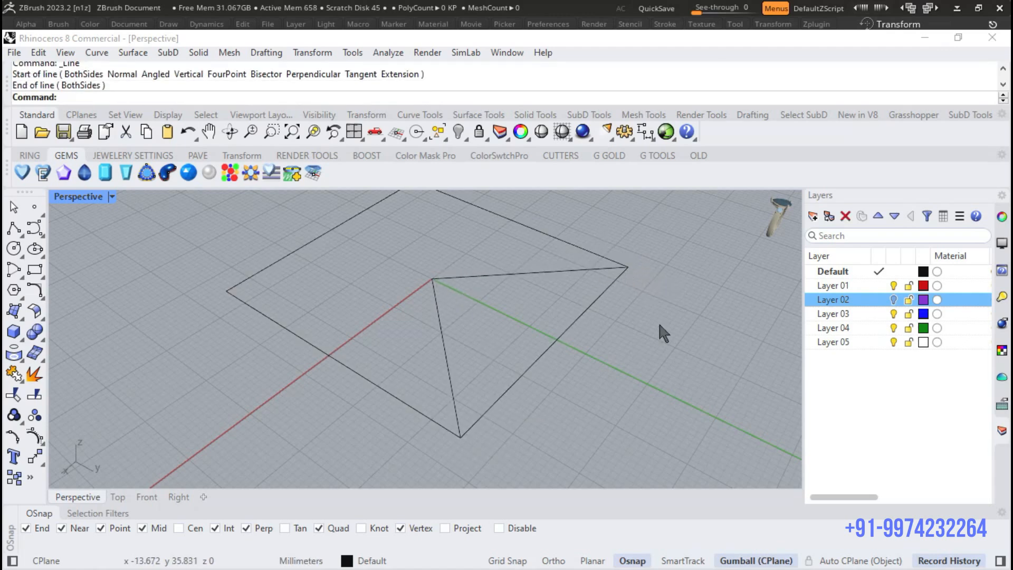
- Explode the square into separate line segments
right_click_drag(640, 357, 578, 262)
left_click(585, 302)
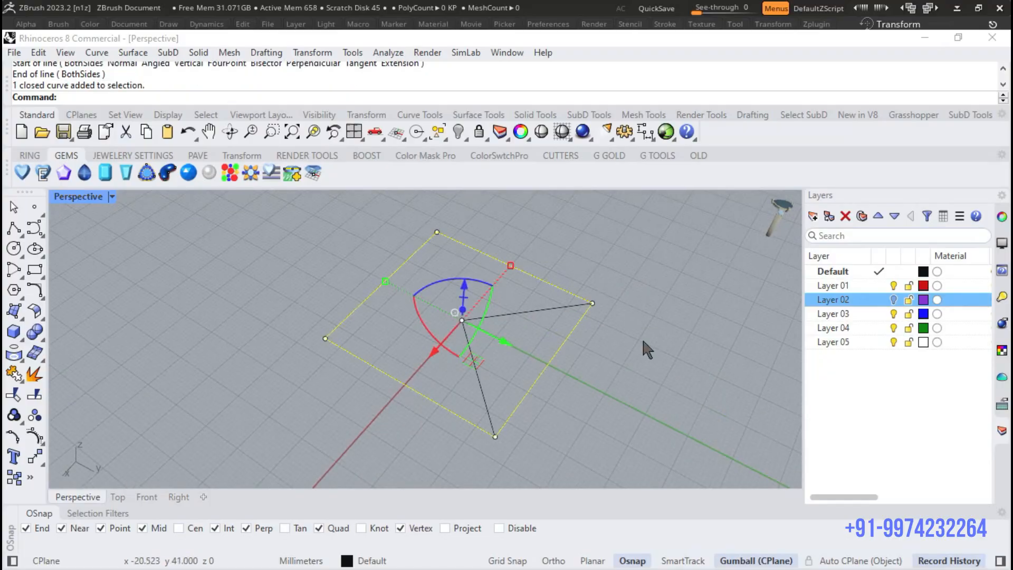
left_click(34, 375)
- Select the two lines running from the centre to the corners and start a SubDLoft between them
scroll(439, 344, "up", 5)
left_click_drag(505, 243, 426, 357)
scroll(401, 365, "down", 8)
right_click_drag(464, 376, 564, 280)
scroll(492, 316, "up", 8)
right_click_drag(494, 317, 669, 346)
scroll(479, 325, "down", 3)
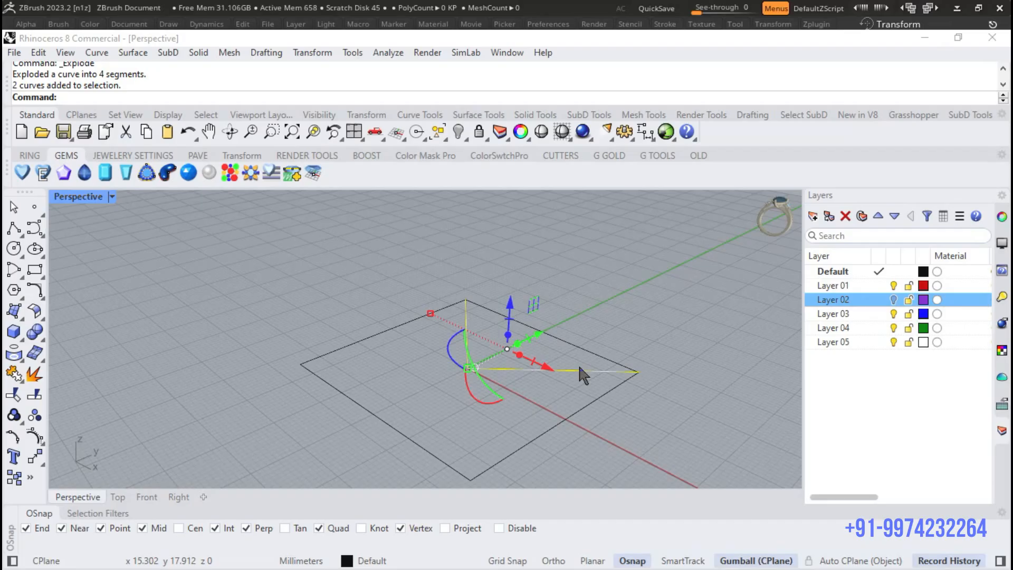
type("Loft")
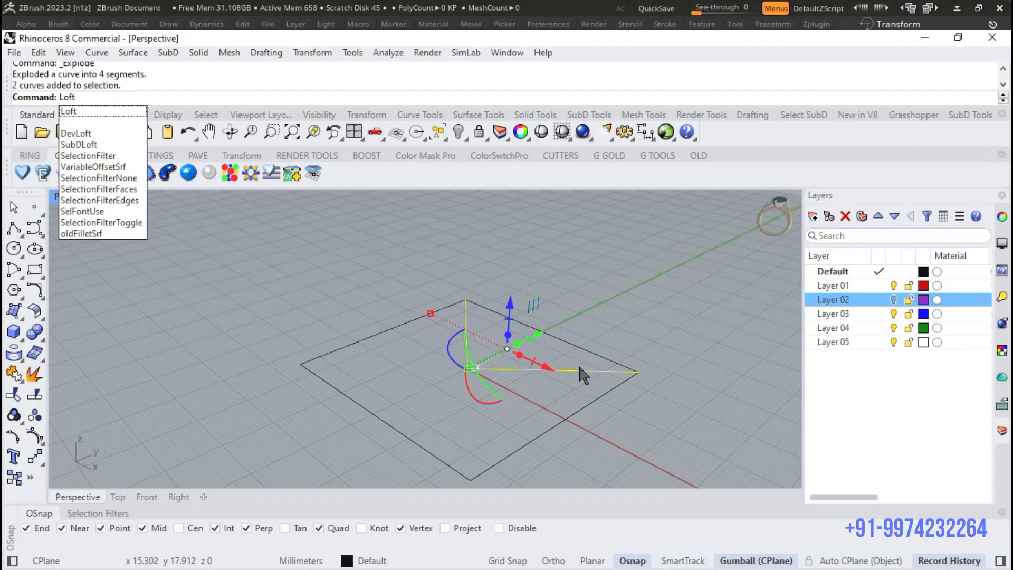
key("Down")
key("Down")
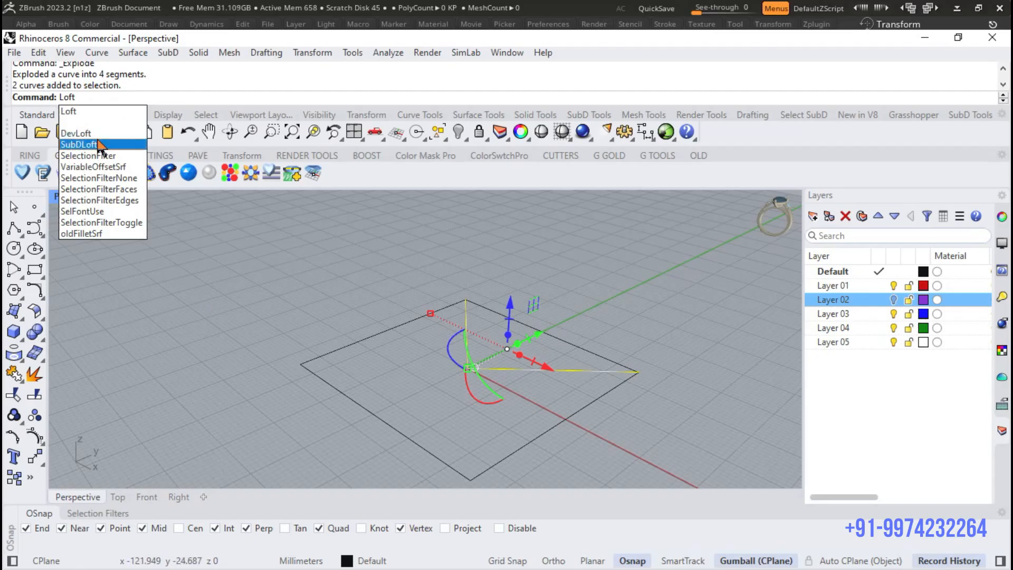
scroll(523, 351, "up", 2)
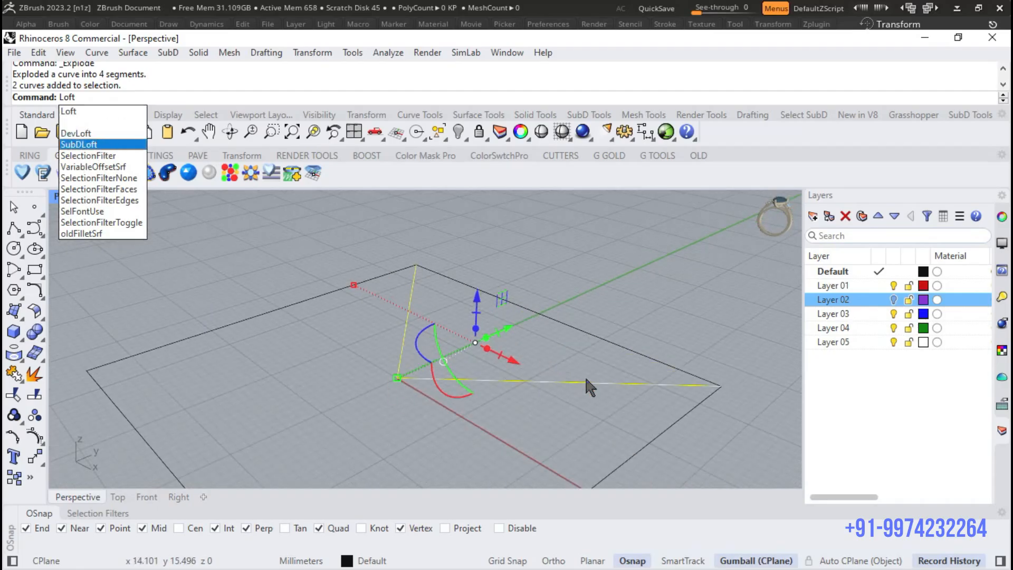
left_click(125, 144)
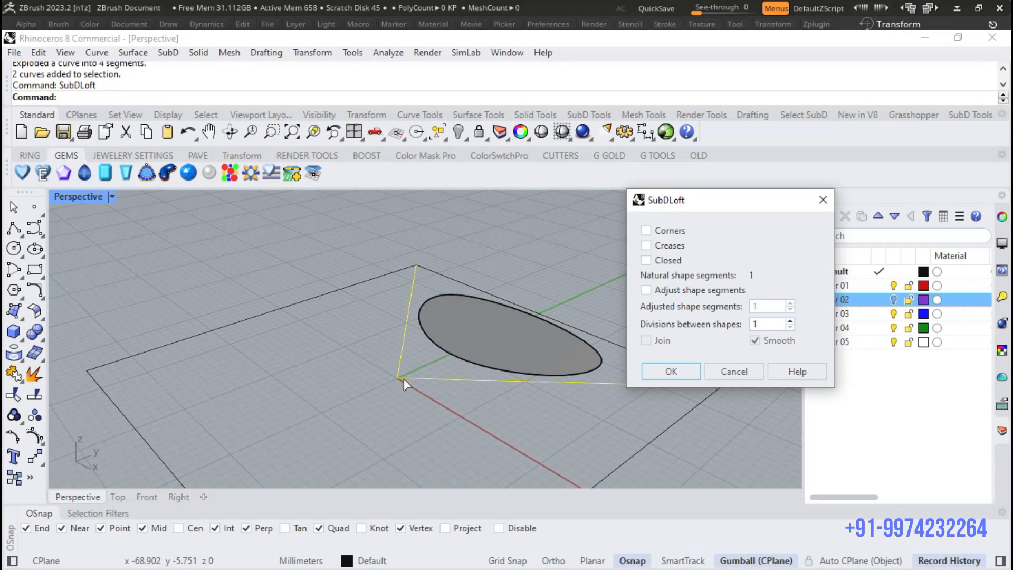
- Enable Corners and Adjust shape segments for the SubD loft, with 5 adjusted shape segments and 5 divisions between shapes
scroll(475, 385, "down", 3)
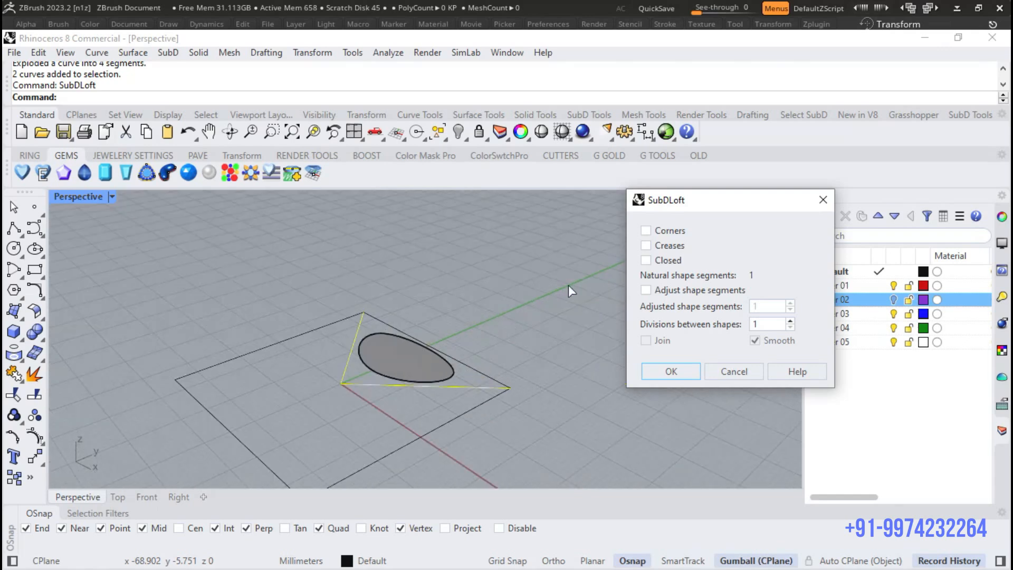
left_click(645, 231)
scroll(342, 378, "up", 3)
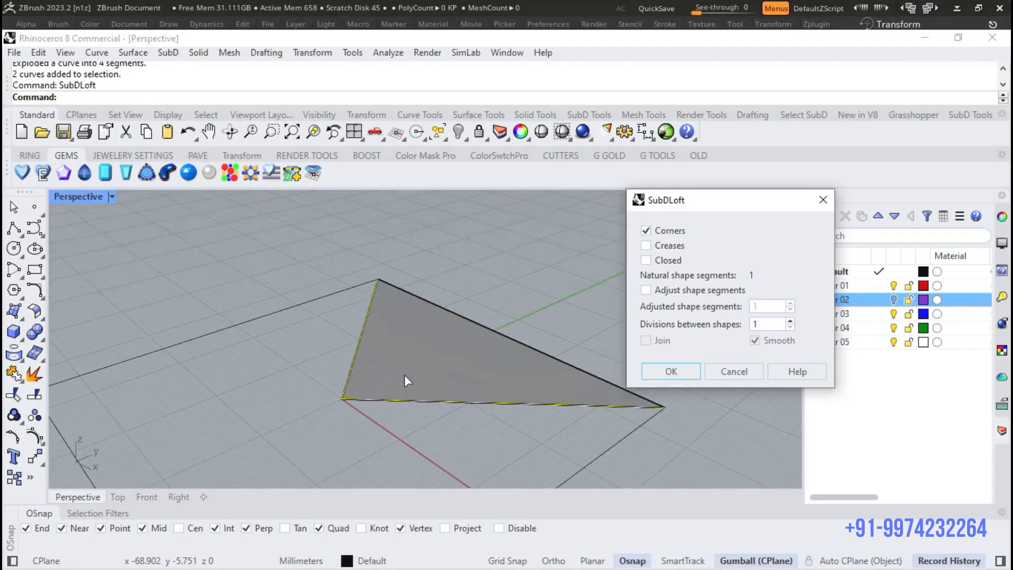
left_click(671, 291)
double_click(774, 307)
type("5")
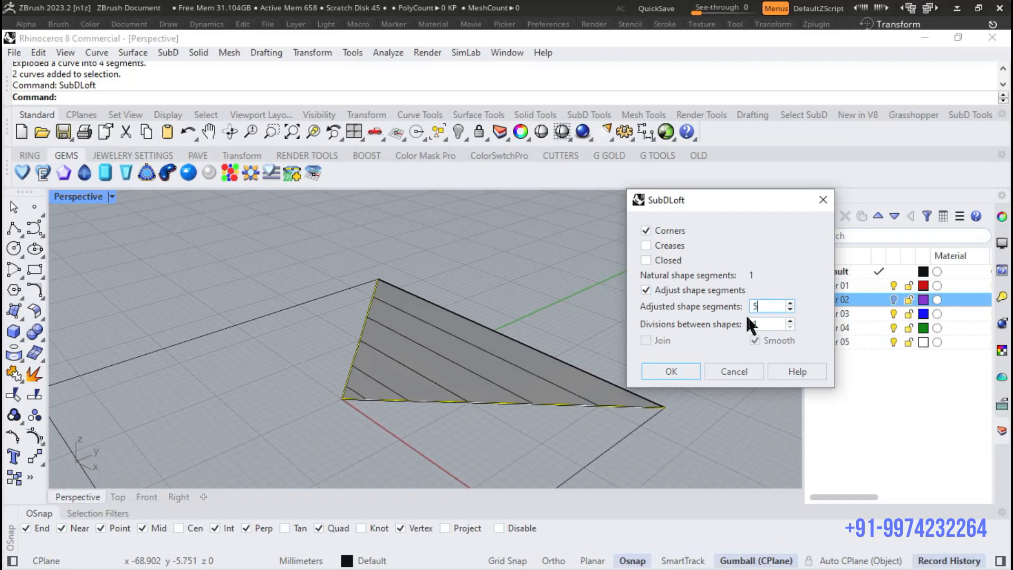
type("5")
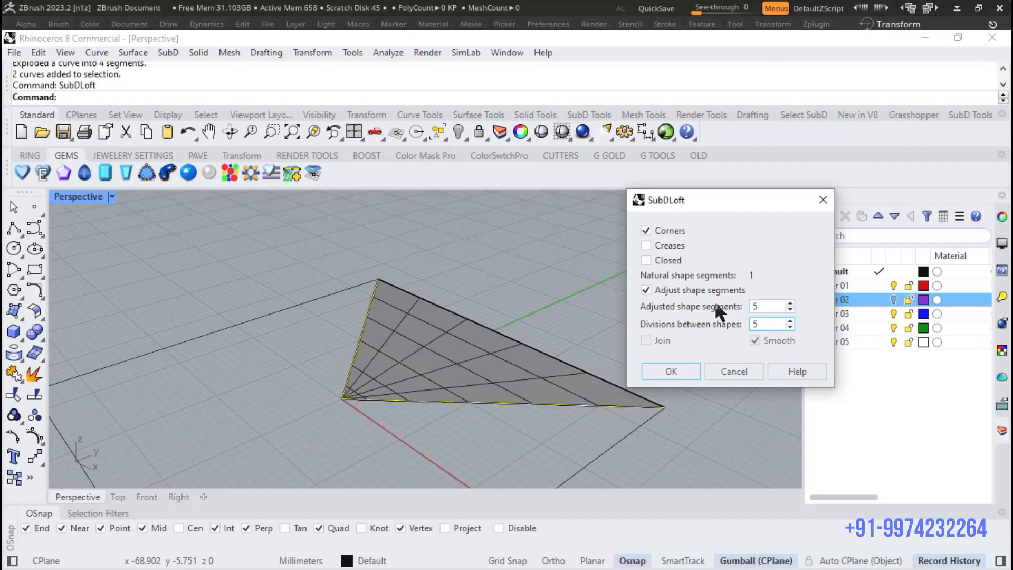
type("4")
- Set the loft to 4 adjusted shape segments and 6 divisions between shapes, and create the triangular SubD
key("Tab")
type("6")
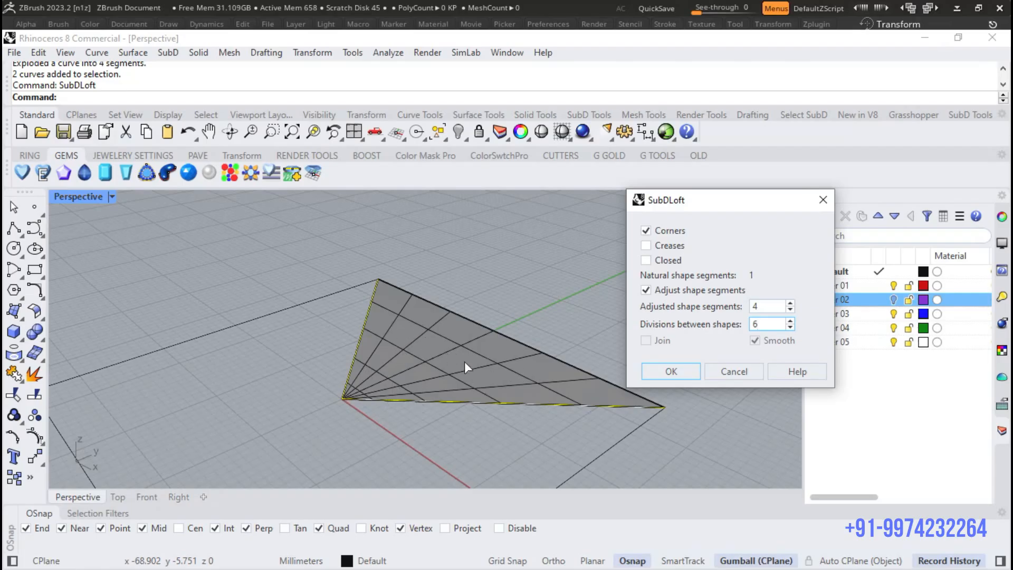
scroll(482, 388, "up", 3)
scroll(417, 359, "down", 5)
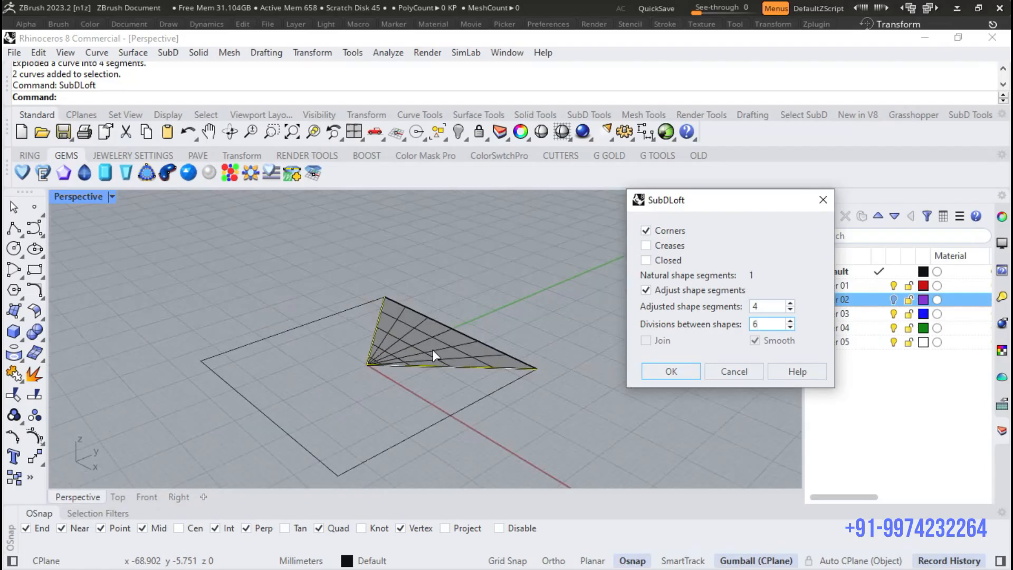
scroll(420, 363, "up", 2)
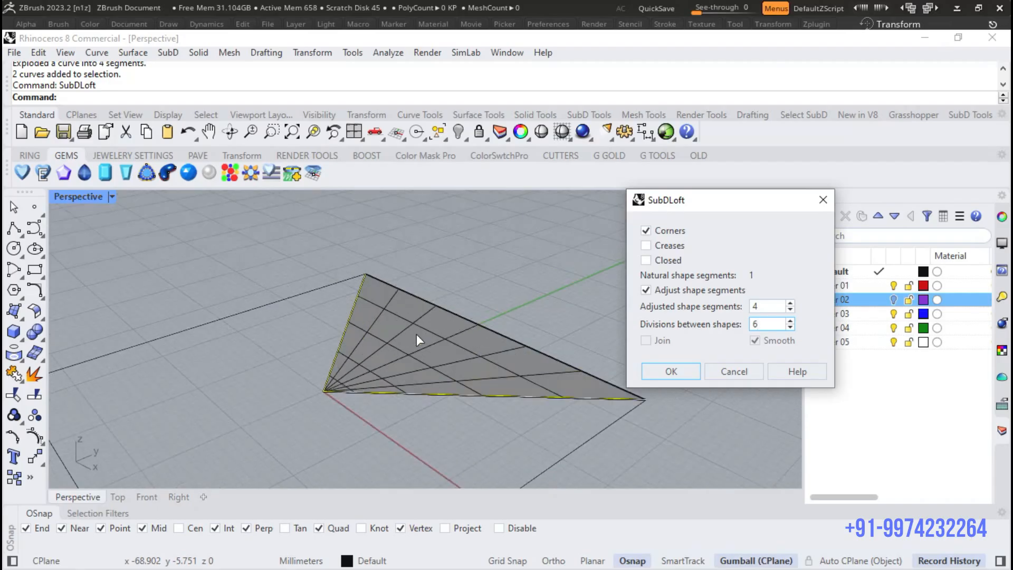
left_click(659, 365)
- Turn on the control points of the triangular SubD with PointsOn
scroll(485, 363, "up", 2)
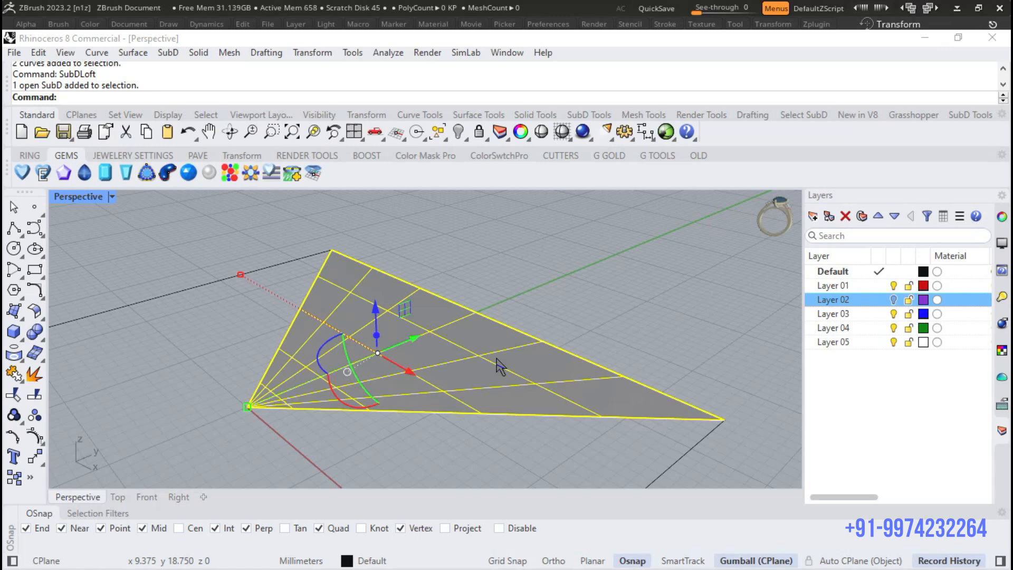
type("oint")
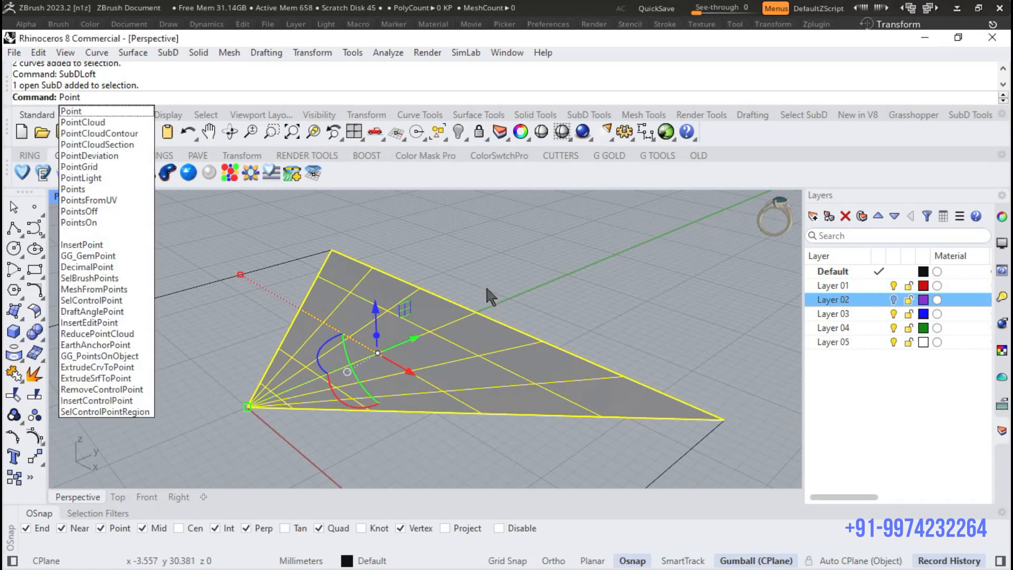
left_click(89, 222)
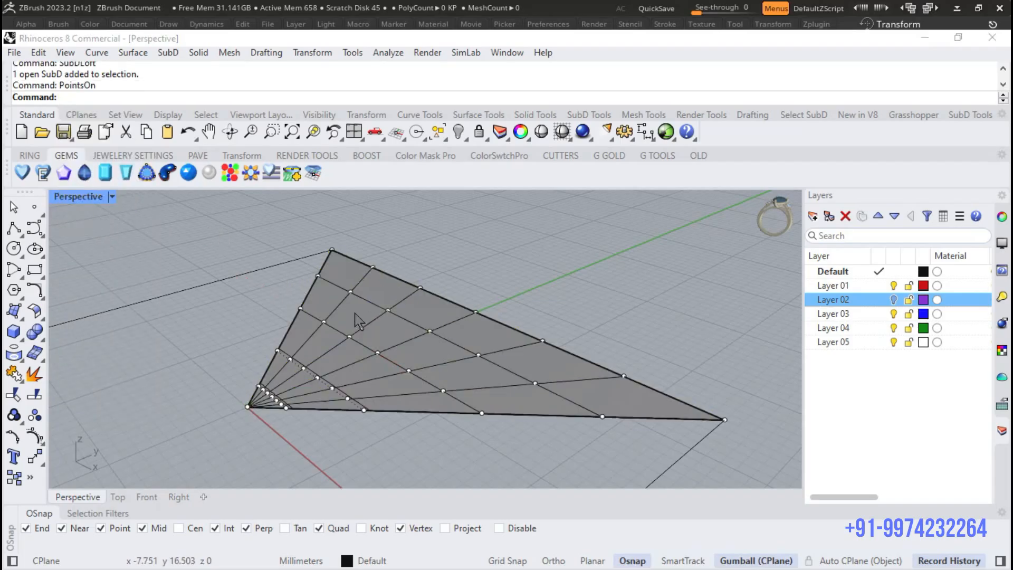
scroll(272, 409, "up", 3)
right_click_drag(272, 409, 412, 376)
left_click(457, 379)
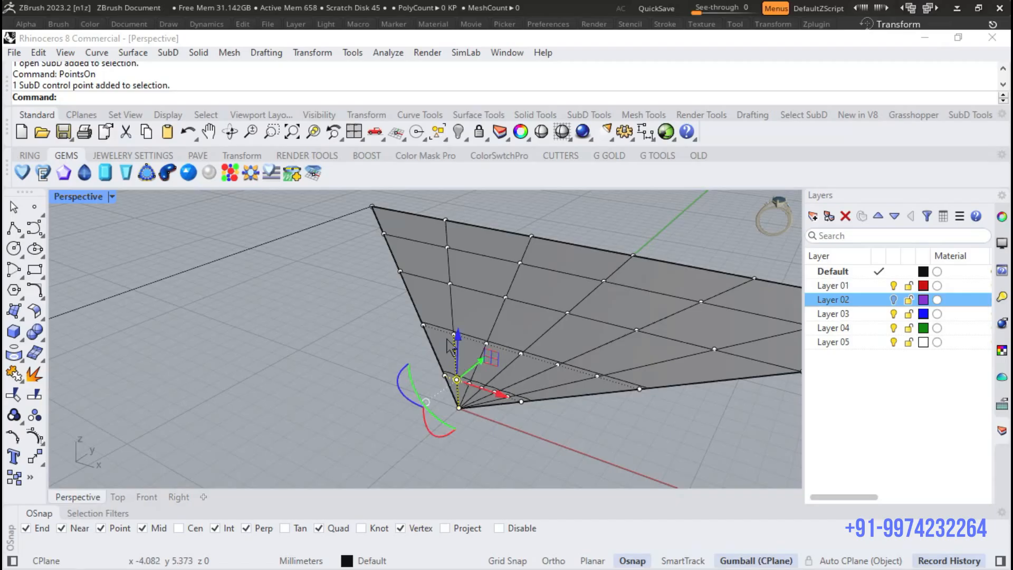
scroll(452, 341, "up", 2)
left_click(459, 335, "shift")
left_click(451, 260, "shift")
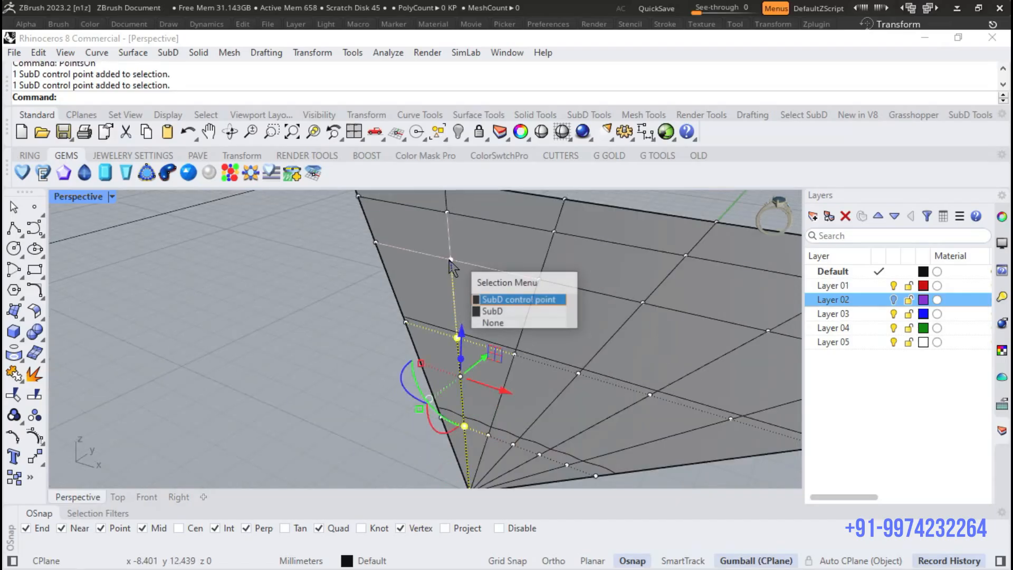
right_click(446, 211)
key("Escape")
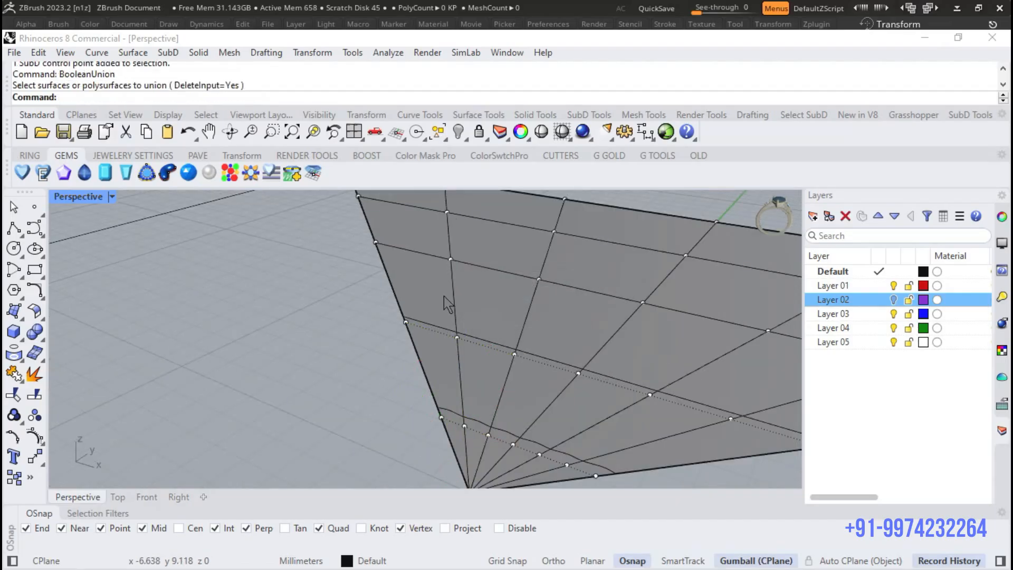
- Select the four control points along the inner radial line beside the tile's left side edge
left_click(464, 425)
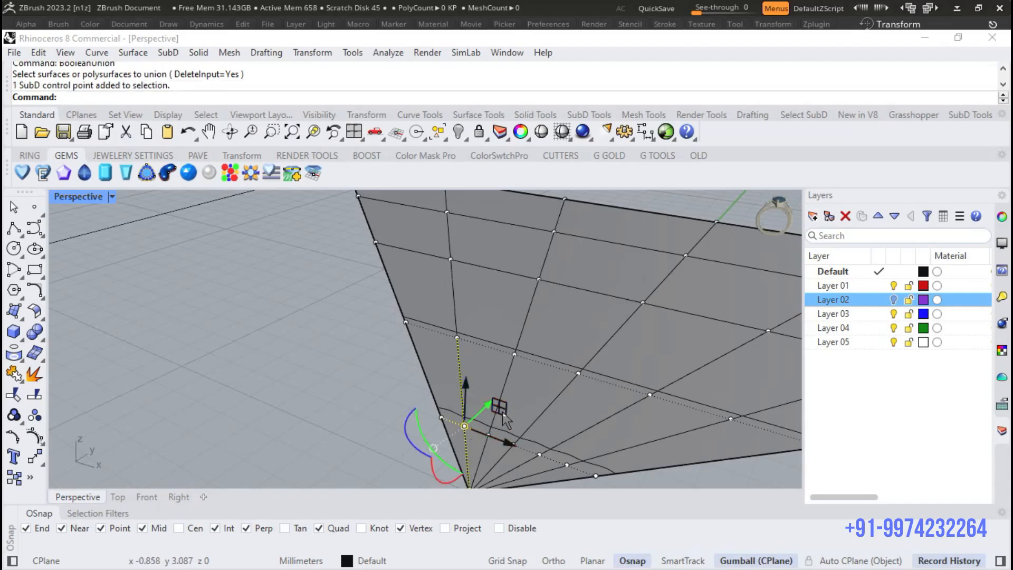
left_click(458, 338, "shift")
left_click(449, 259, "shift")
left_click(447, 217, "shift")
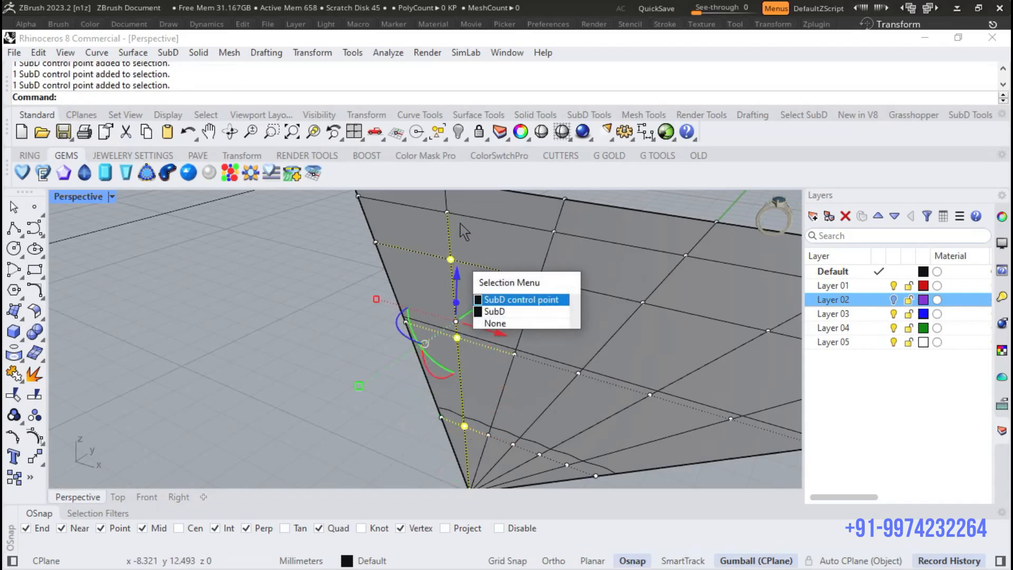
left_click(447, 212, "shift")
right_click_drag(576, 297, 514, 316)
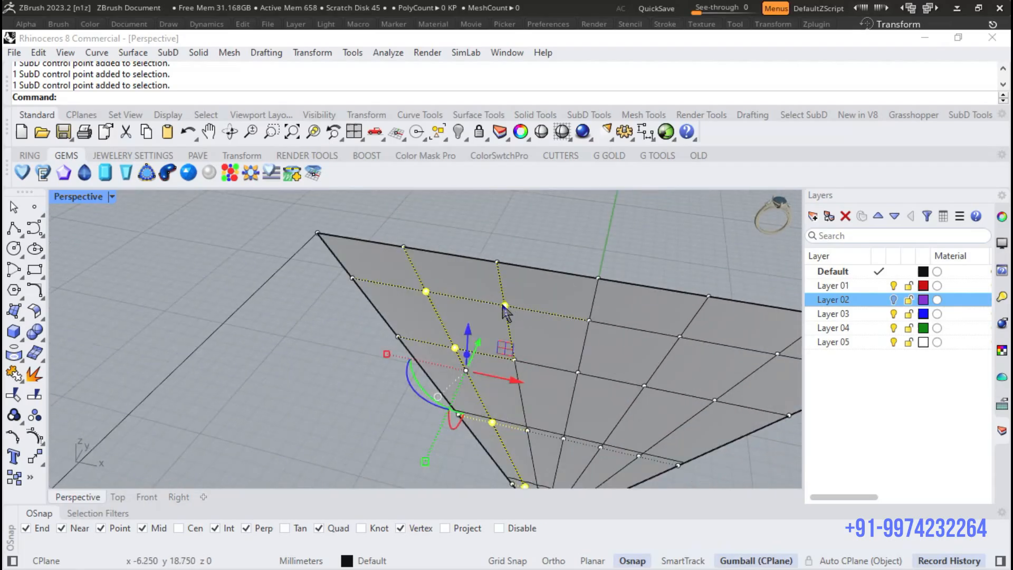
- Add the remaining interior control points in the row closest to the tile's long outer edge to the selection
left_click(591, 322, "shift")
left_click(662, 364)
left_click(679, 338, "shift")
left_click(729, 377)
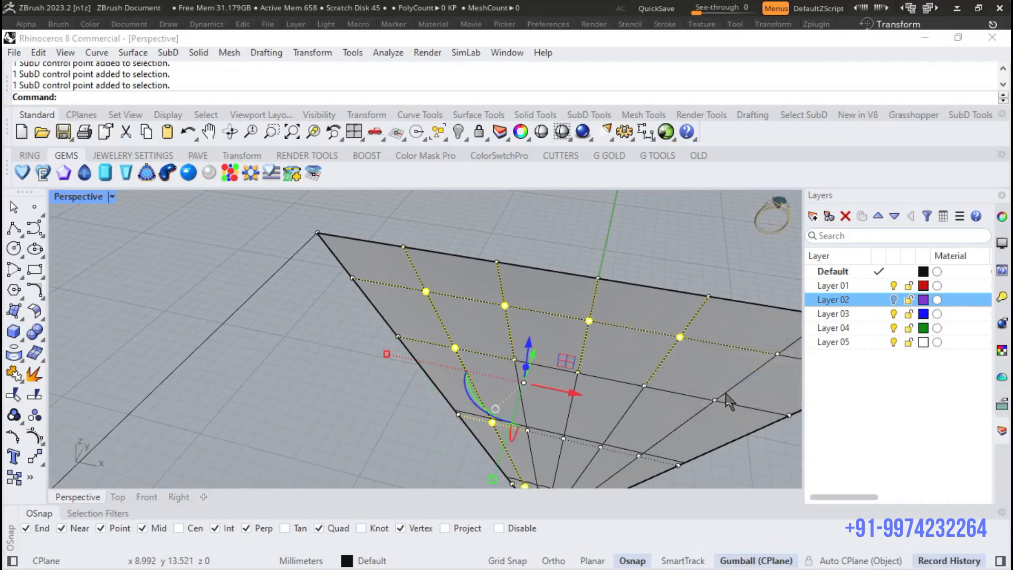
left_click(776, 357, "shift")
left_click(835, 394)
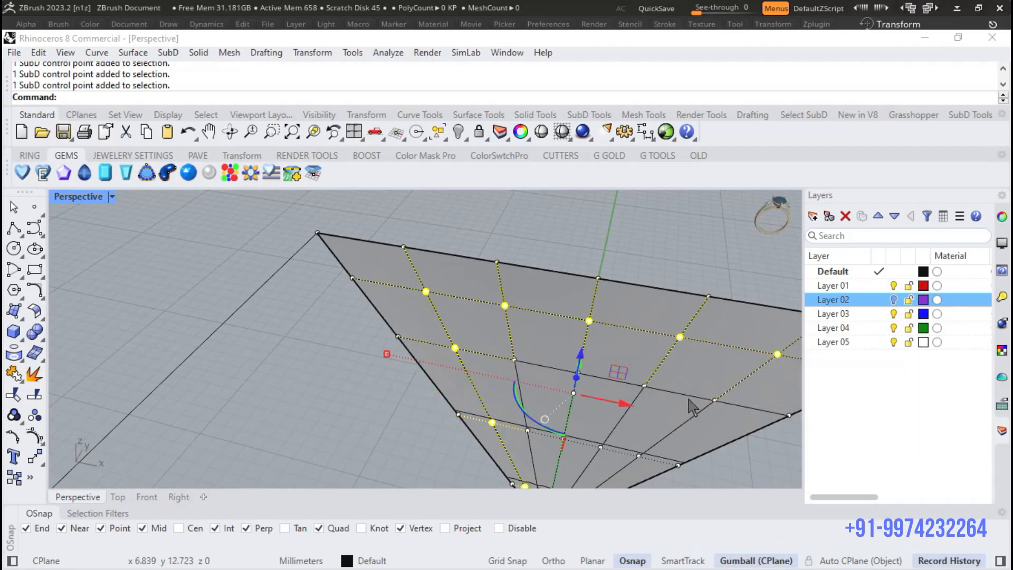
- Add the control points on the inner radial line beside the right side edge, down to the one nearest the apex
left_click(716, 402, "shift")
left_click(642, 457, "shift")
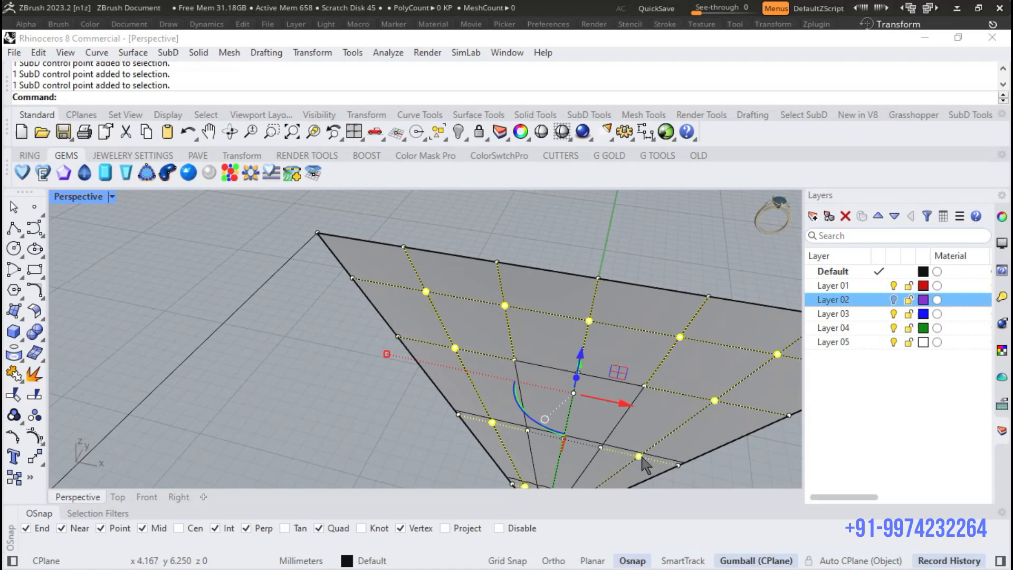
scroll(660, 320, "down", 8)
right_click_drag(660, 322, 583, 323)
scroll(507, 410, "up", 9)
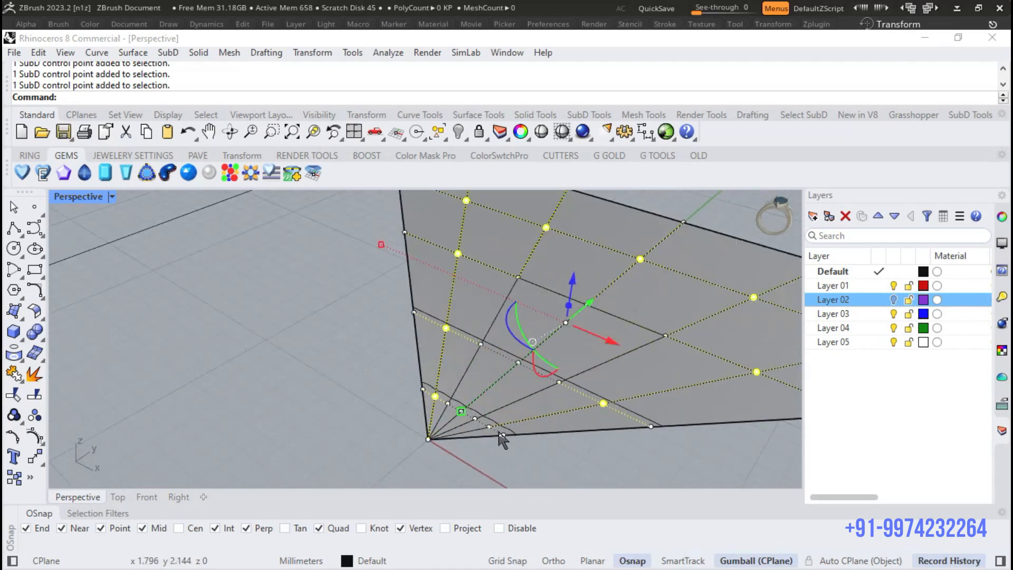
scroll(585, 396, "down", 9)
right_click_drag(591, 408, 436, 362)
scroll(423, 359, "up", 7)
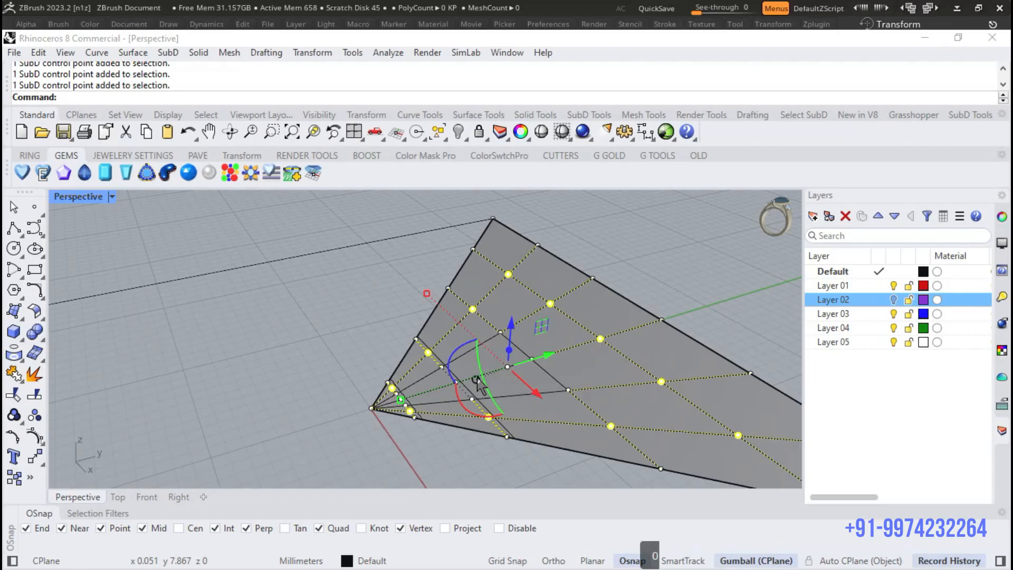
- Relocate the gumball to the tile's apex, with its X-axis along the world Y-axis and its Y-axis pointing vertically
left_click(477, 378)
left_click(541, 312)
left_click(368, 406)
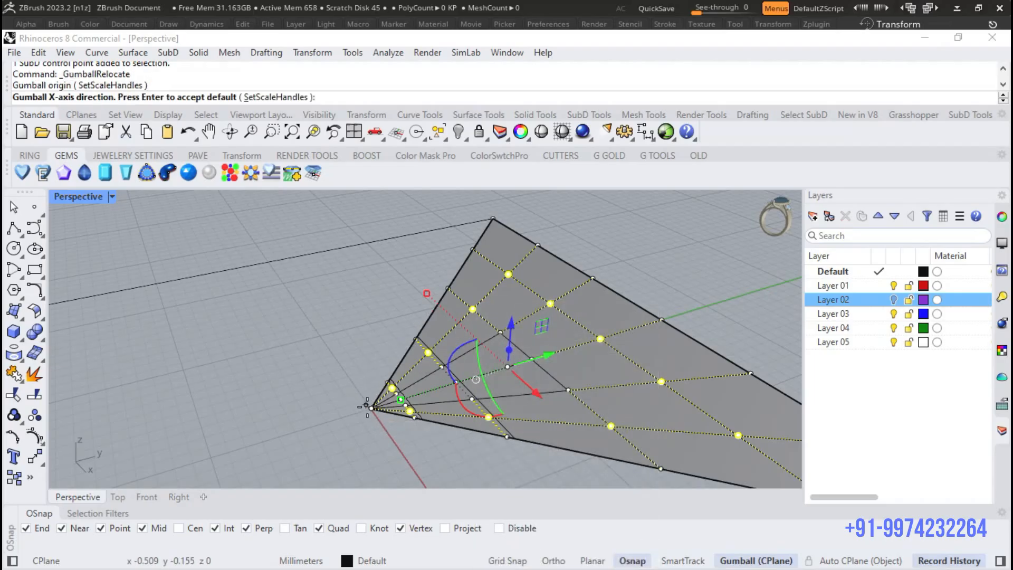
key("F8")
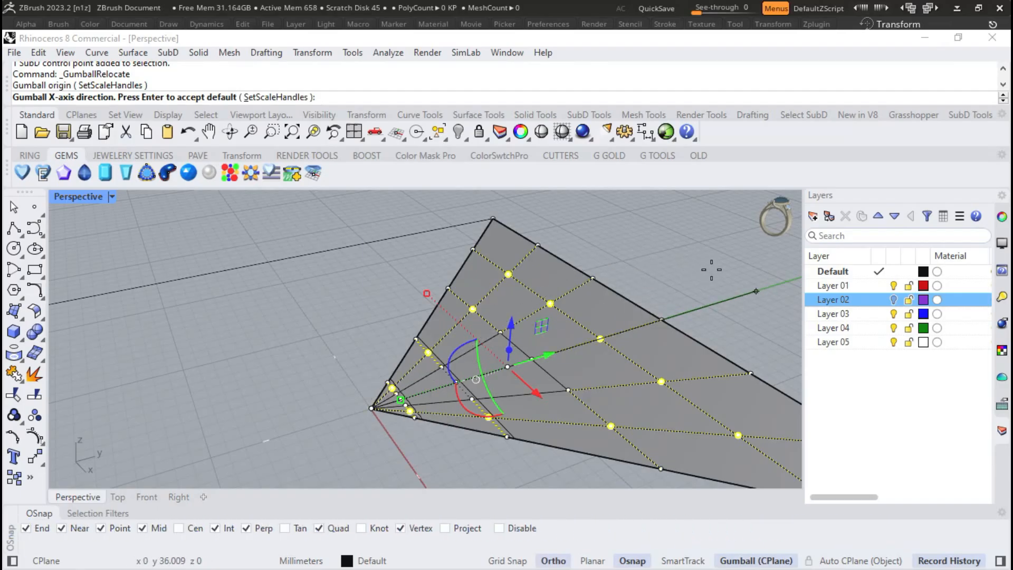
left_click(757, 291)
key("F8")
right_click_drag(712, 270, 253, 296)
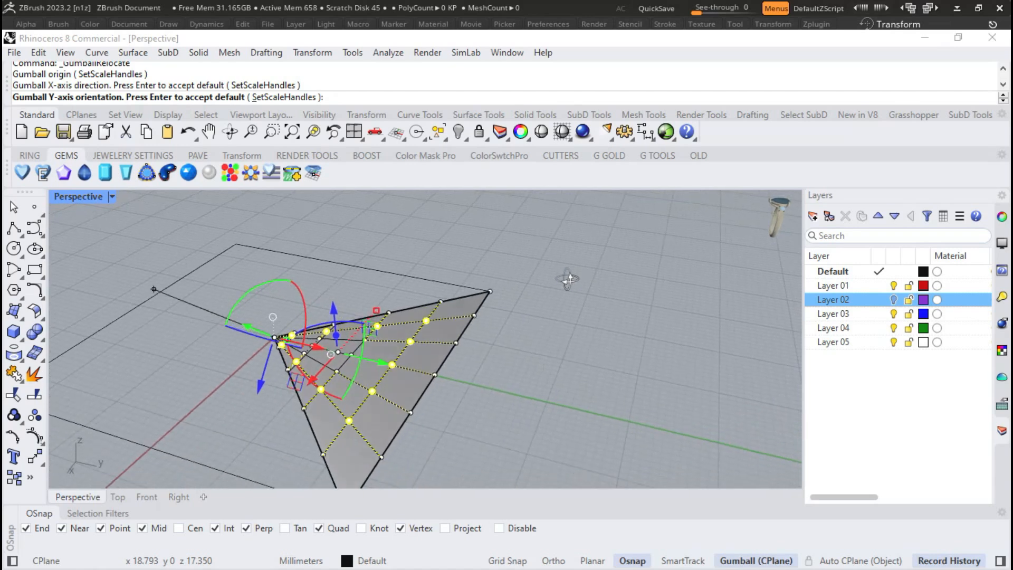
key("F8")
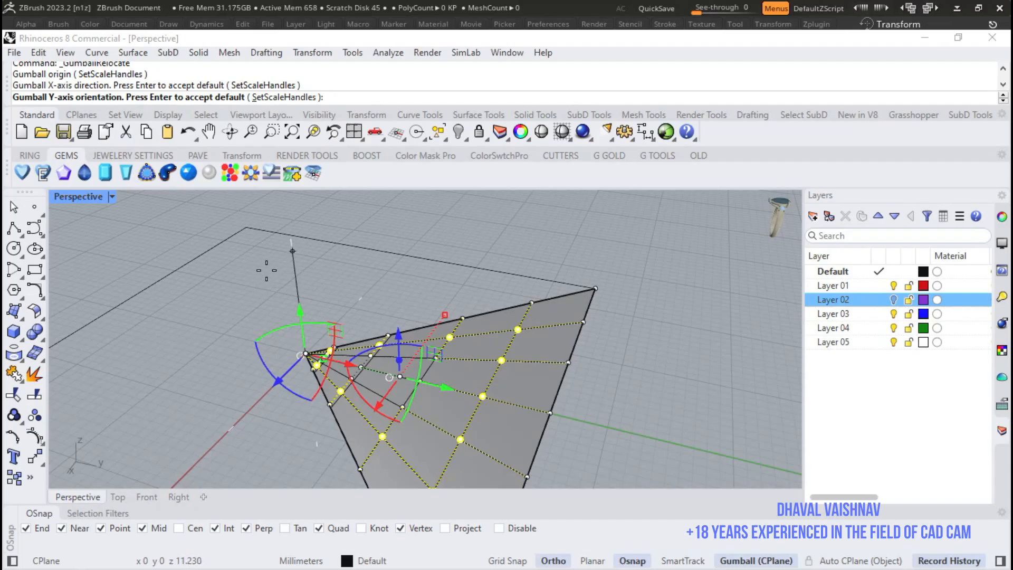
left_click(296, 280)
- Rotate the selected control points upward about the apex, raising them more towards the outer edge
scroll(495, 317, "down", 5)
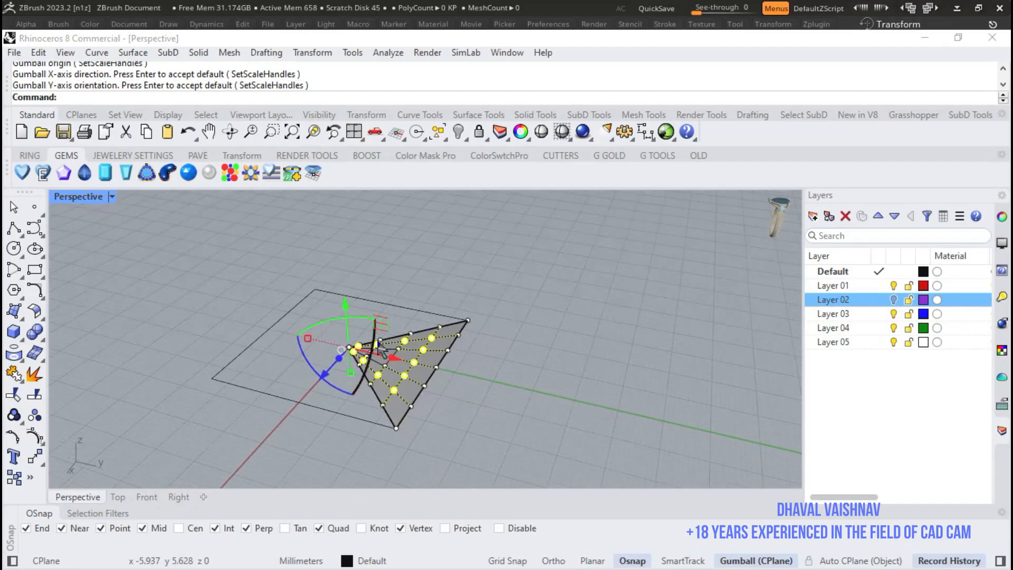
scroll(495, 317, "up", 4)
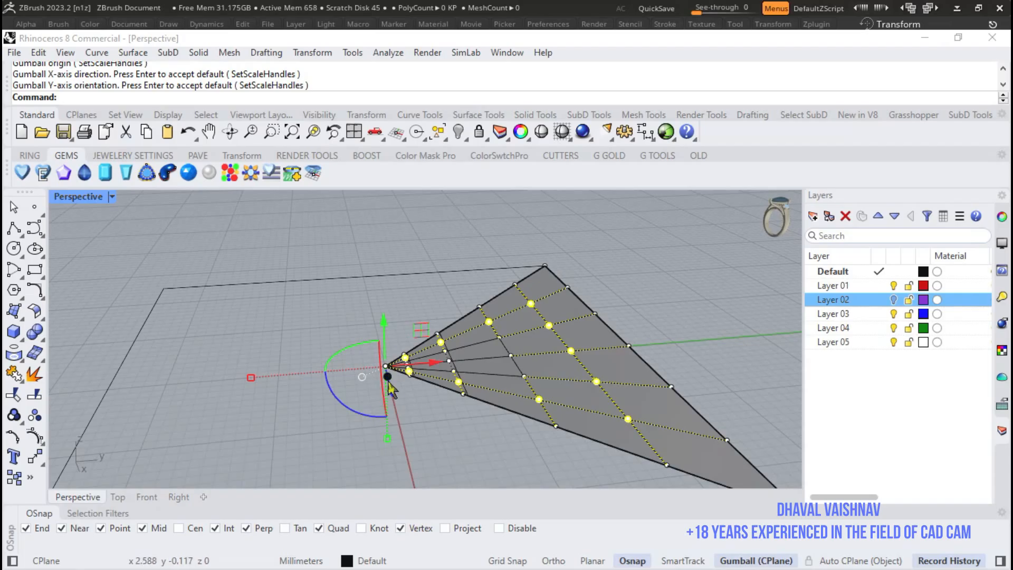
left_click_drag(337, 396, 356, 400)
right_click_drag(490, 350, 515, 347)
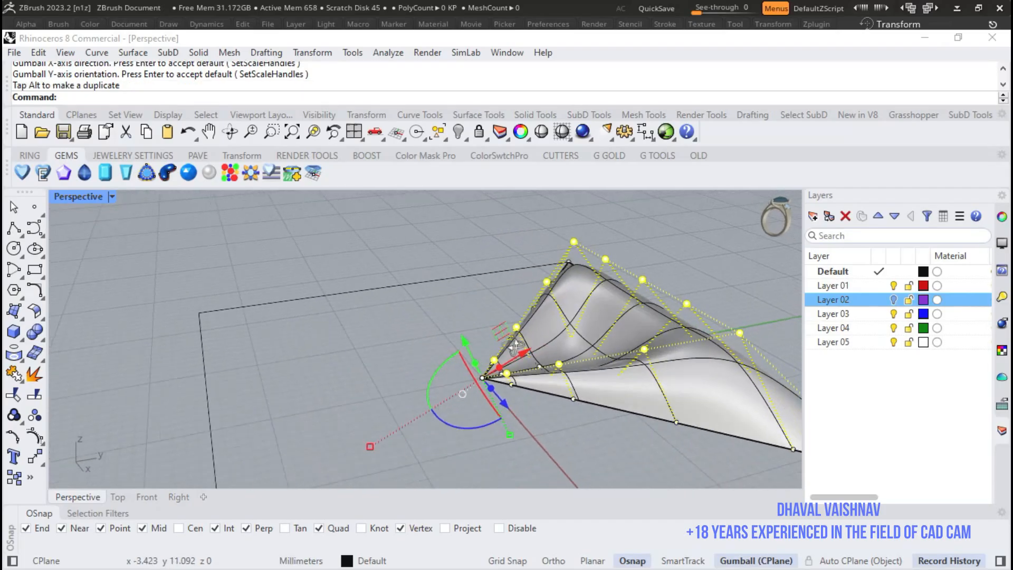
scroll(443, 377, "down", 3)
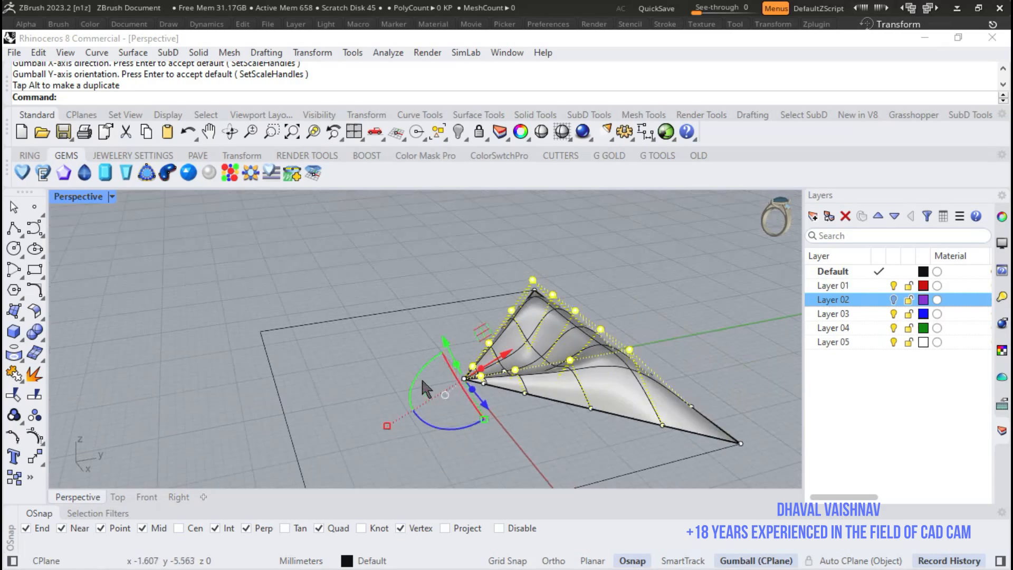
- Select the five raised control points of the outermost interior row and move them slightly towards the tile's outer edge
right_click_drag(607, 330, 508, 286)
scroll(528, 296, "down", 6)
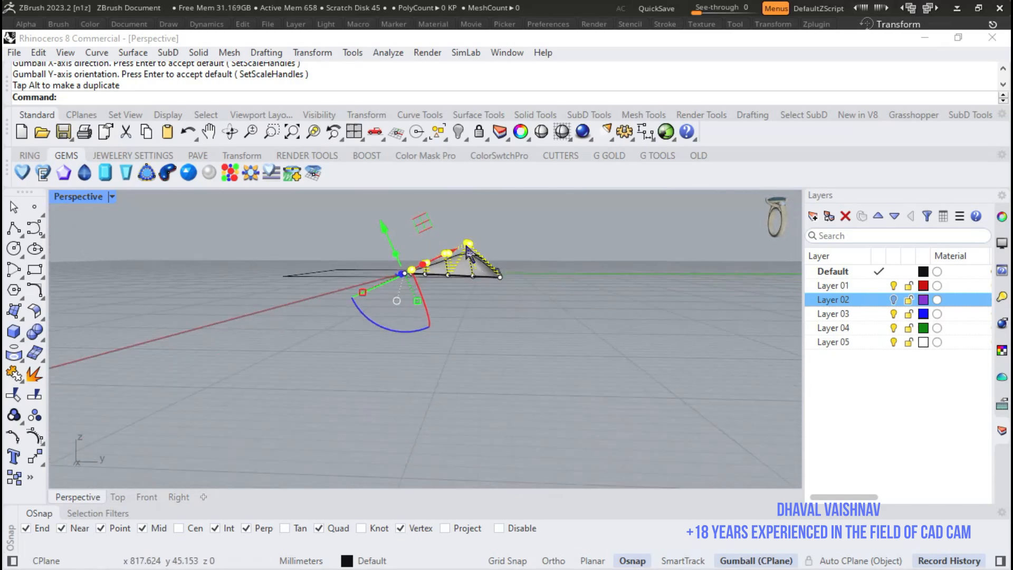
scroll(451, 243, "up", 8)
left_click_drag(462, 229, 512, 270)
right_click_drag(517, 269, 507, 387)
left_click_drag(495, 368, 516, 367)
scroll(589, 312, "down", 5)
right_click_drag(600, 313, 528, 337)
right_click_drag(424, 410, 348, 217)
- Select only the middle three points of the raised outer row and move them slightly further towards the outer edge
scroll(441, 331, "down", 6)
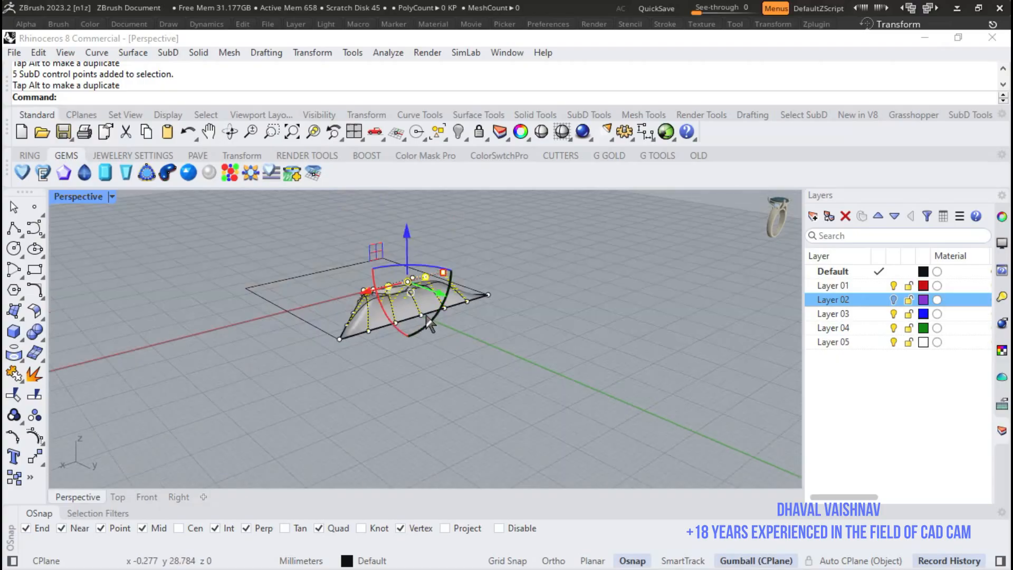
right_click_drag(441, 331, 434, 298)
scroll(366, 244, "up", 6)
left_click_drag(341, 251, 405, 284)
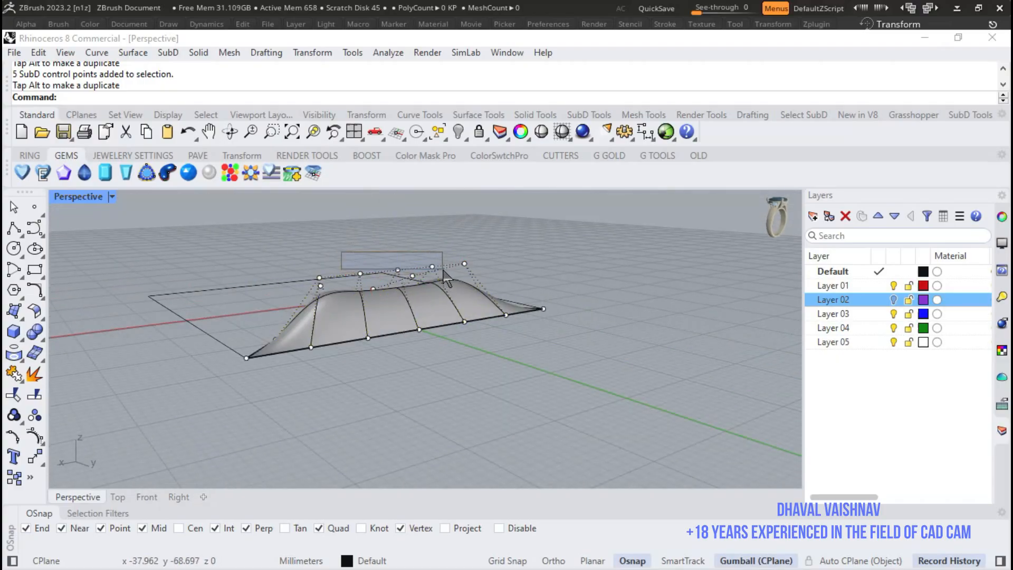
left_click_drag(440, 270, 442, 271)
scroll(478, 267, "down", 3)
right_click_drag(478, 268, 373, 244)
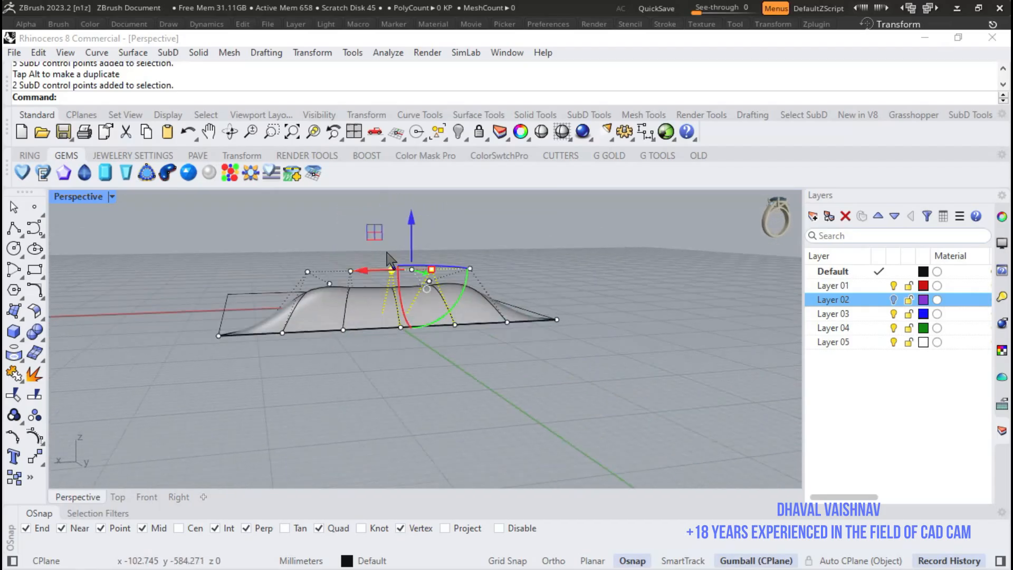
scroll(371, 248, "up", 8)
left_click_drag(306, 258, 347, 287, "shift")
scroll(361, 285, "down", 9)
right_click_drag(361, 285, 541, 327)
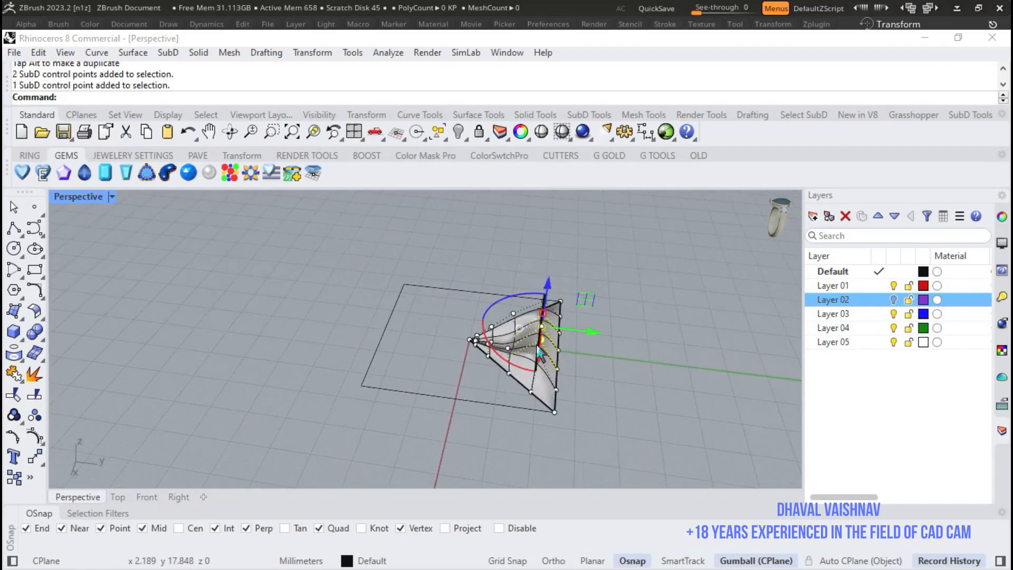
scroll(549, 320, "up", 9)
left_click_drag(562, 333, 582, 335)
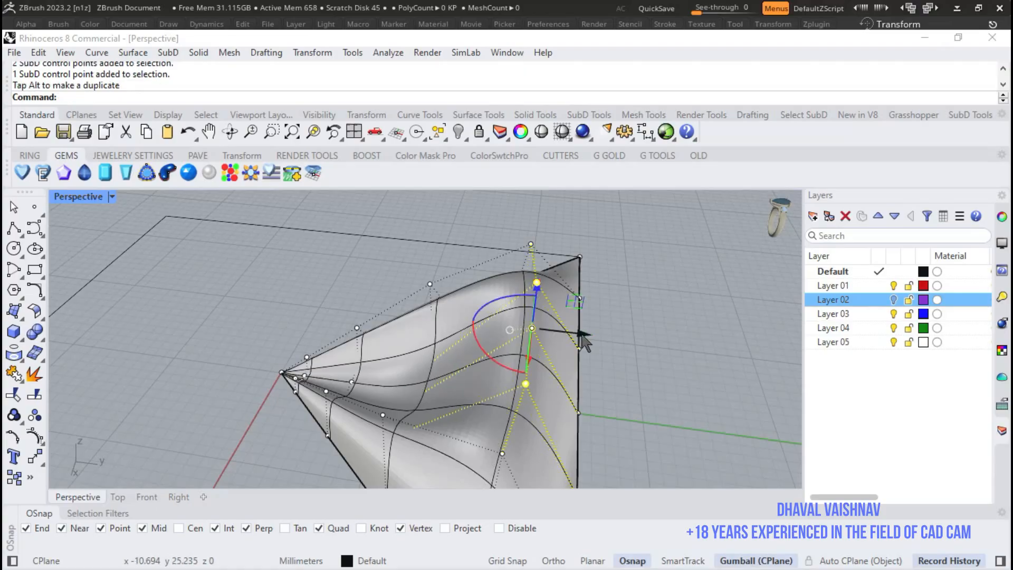
- Select the single centre point of the raised outer row and move it slightly further outward to round the ridge
right_click_drag(652, 341, 593, 319)
scroll(591, 318, "down", 9)
right_click_drag(433, 290, 373, 252)
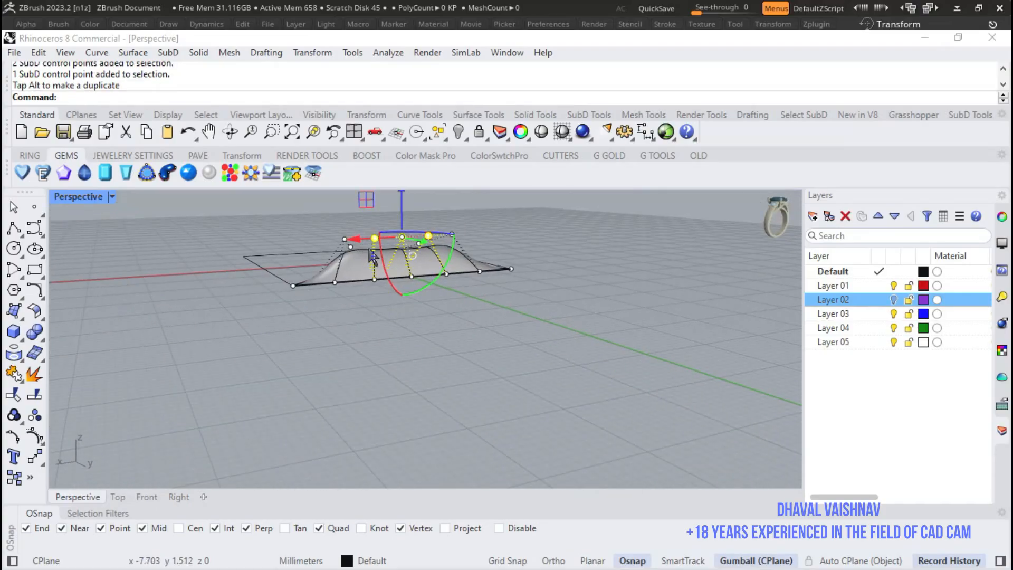
scroll(375, 248, "up", 8)
left_click_drag(347, 236, 425, 270)
right_click_drag(376, 237, 476, 282)
left_click_drag(780, 340, 790, 343)
scroll(528, 268, "down", 9)
right_click_drag(520, 278, 552, 376)
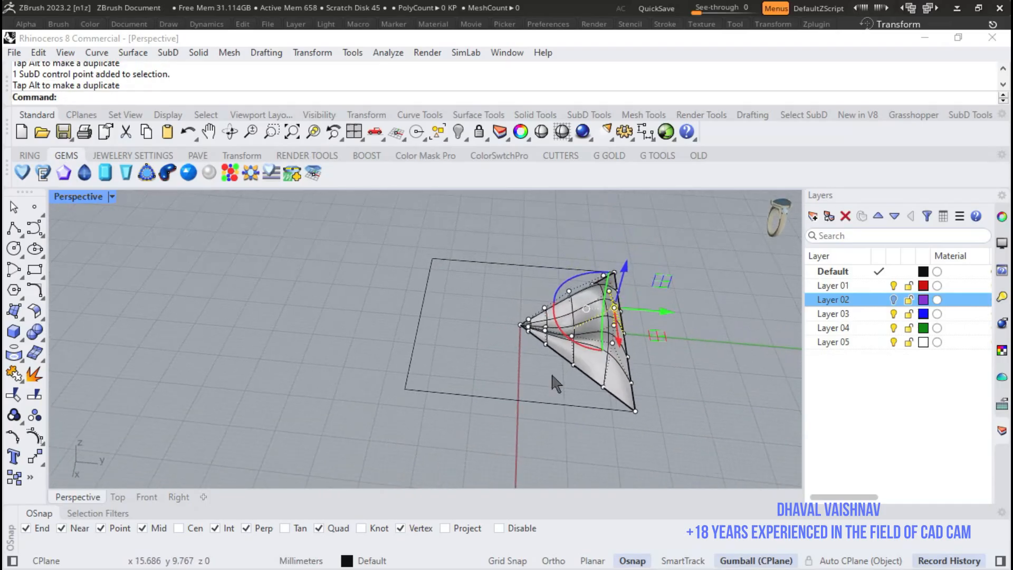
- Select the three central control points of the next row inward and lower them slightly to deepen the hollow
left_click(117, 498)
scroll(525, 349, "down", 5)
scroll(501, 272, "up", 10)
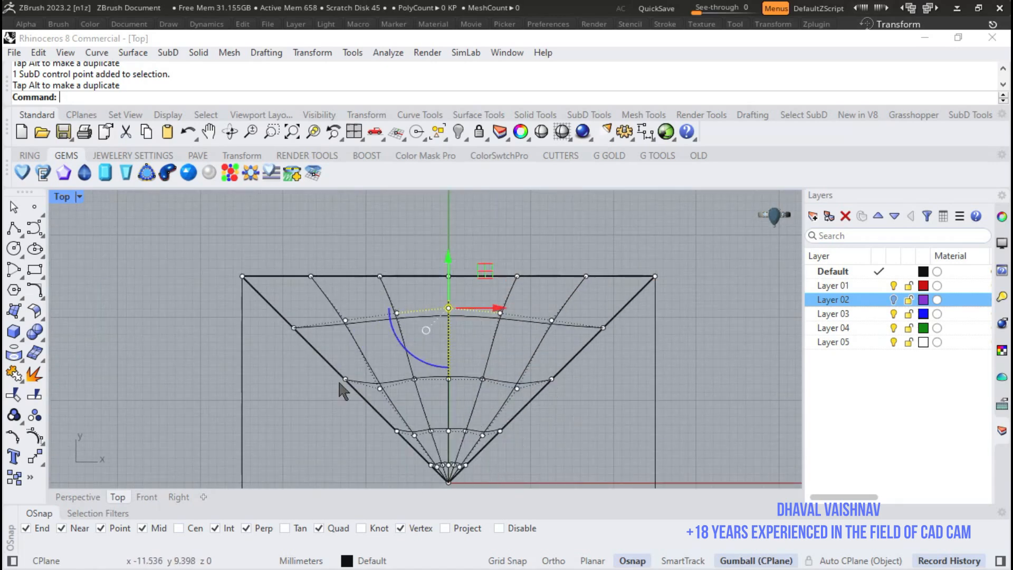
scroll(462, 340, "up", 3)
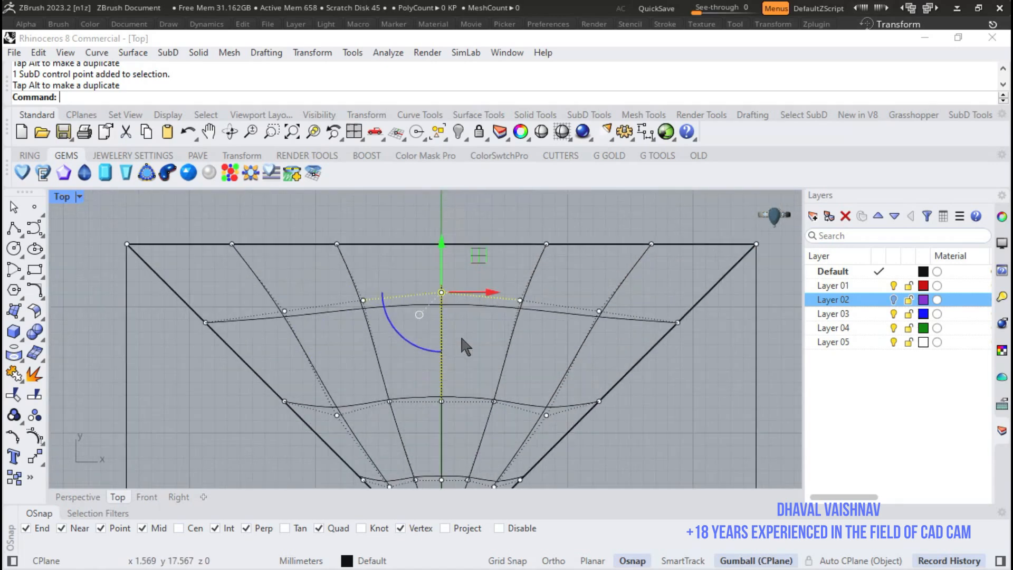
left_click_drag(364, 377, 520, 425)
scroll(435, 346, "down", 3)
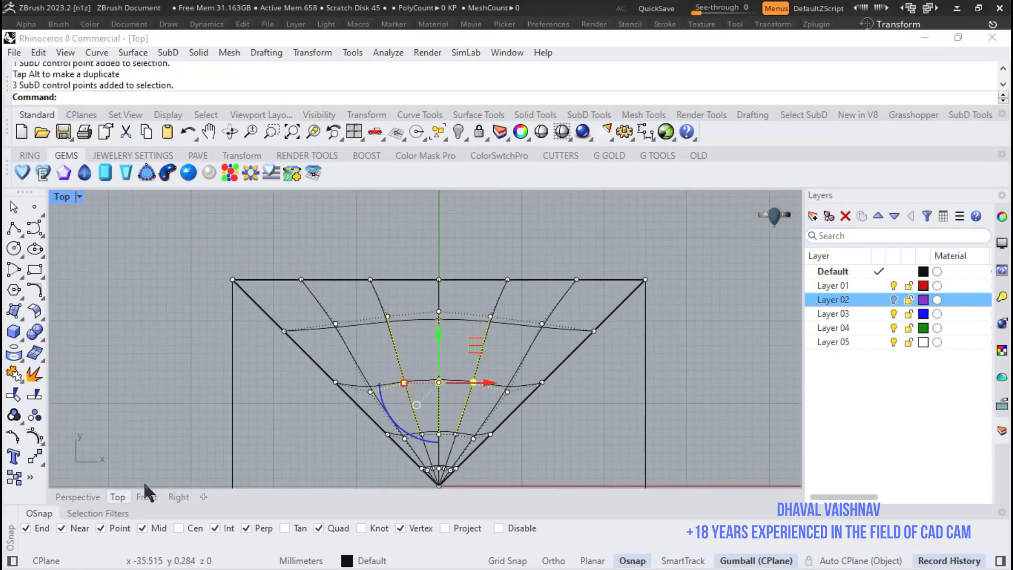
left_click(73, 496)
scroll(567, 368, "up", 5)
scroll(568, 368, "up", 5)
left_click_drag(522, 329, 521, 338)
- Deselect the points and turn off the control points of the shaped SubD tile
left_click(20, 212)
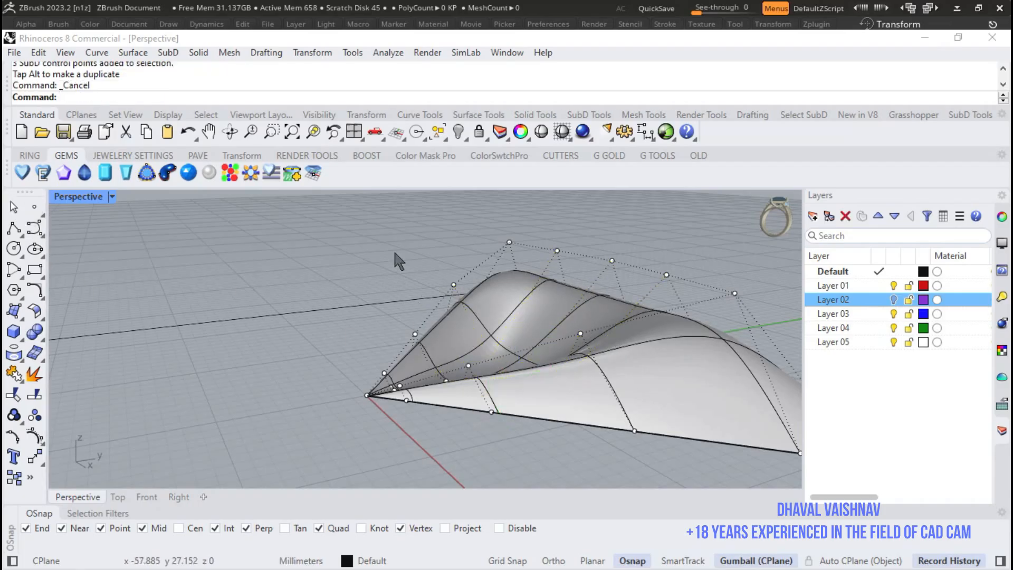
scroll(611, 281, "down", 8)
right_click_drag(620, 309, 616, 412)
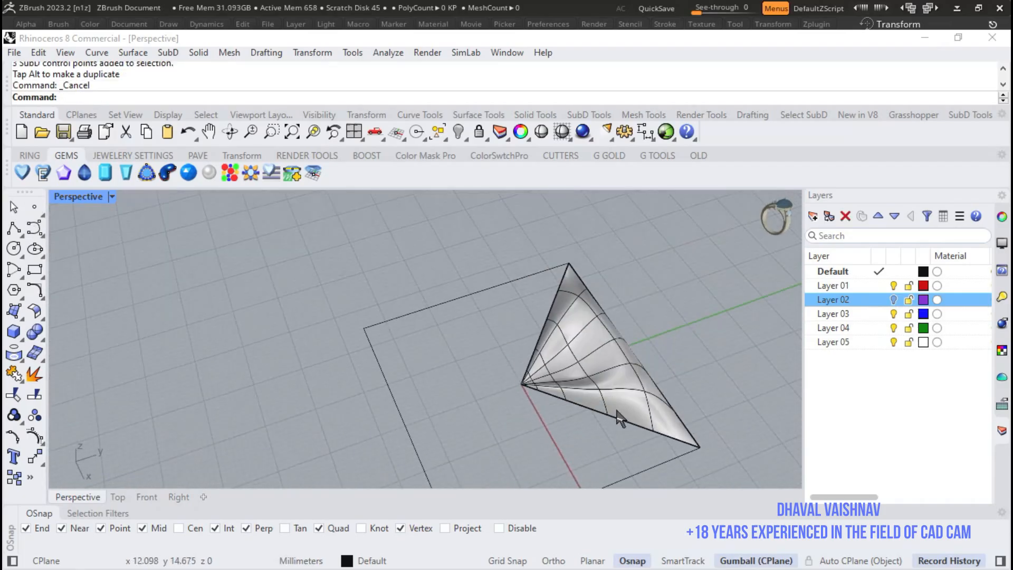
scroll(616, 364, "up", 4)
scroll(436, 330, "down", 4)
right_click_drag(521, 325, 520, 275)
scroll(519, 275, "up", 3)
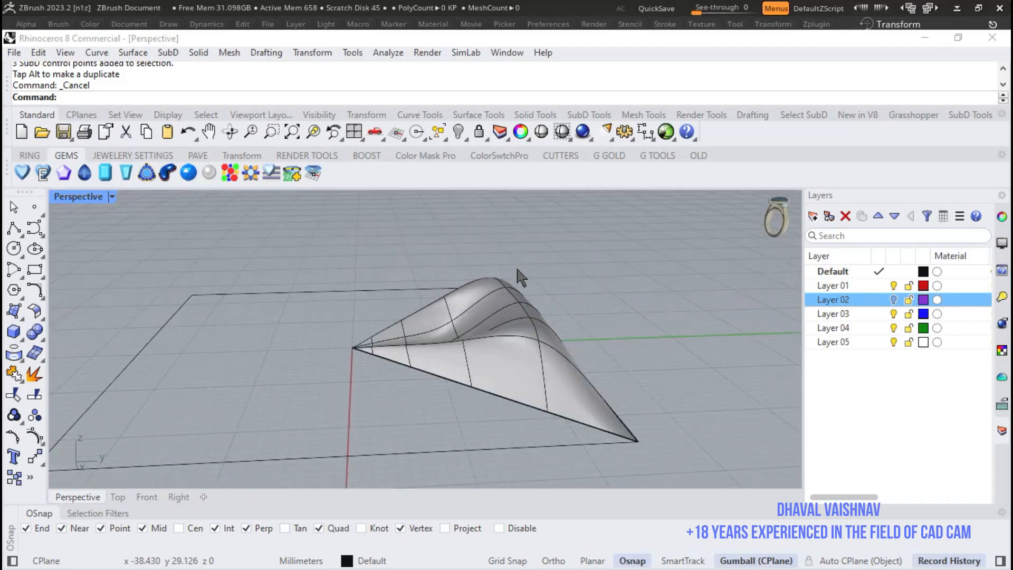
- Polar-array the triangular SubD tile around its apex at the origin with 4 items over 360 degrees
left_click(504, 311)
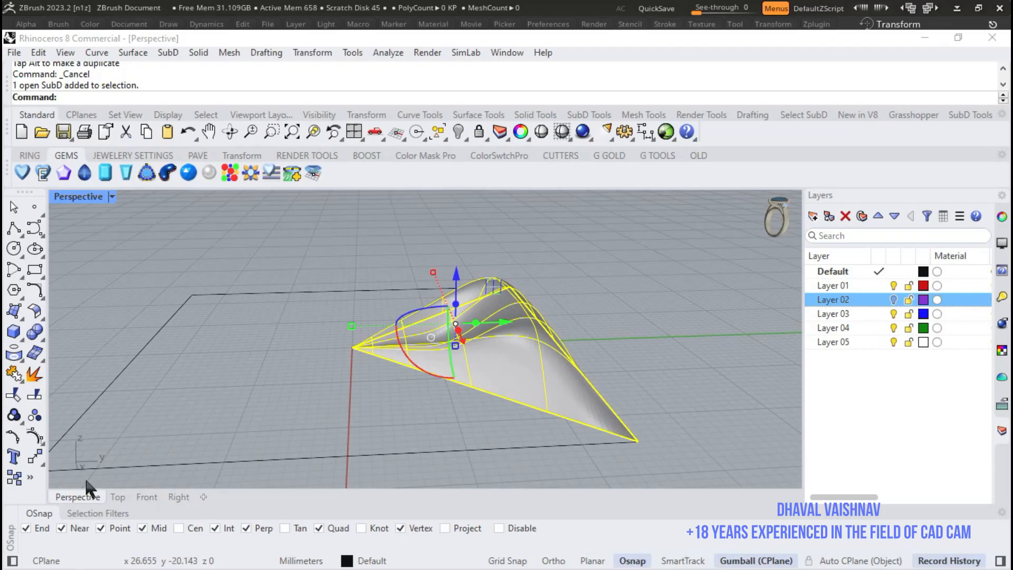
left_click(117, 498)
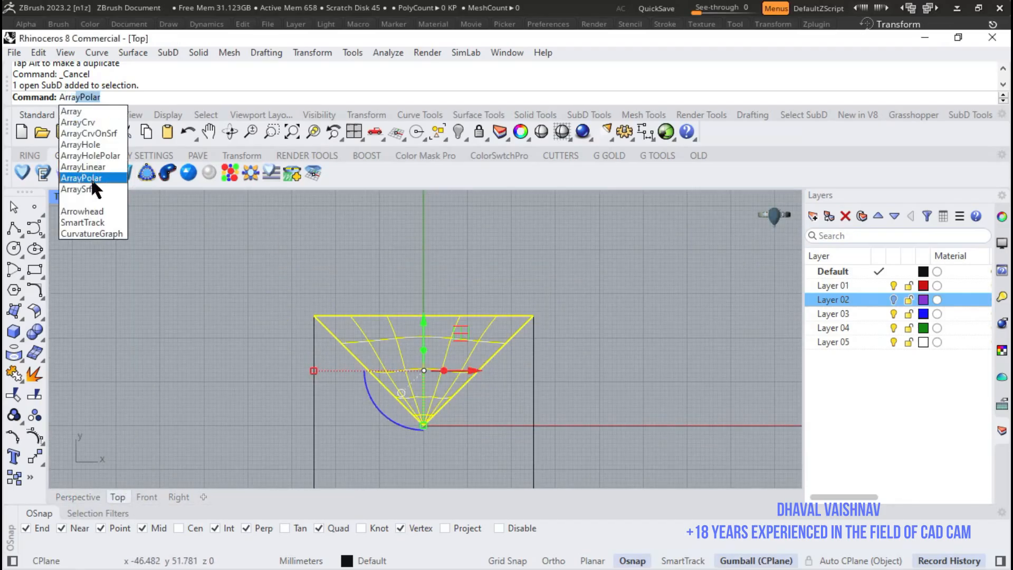
left_click(91, 177)
scroll(433, 448, "up", 3)
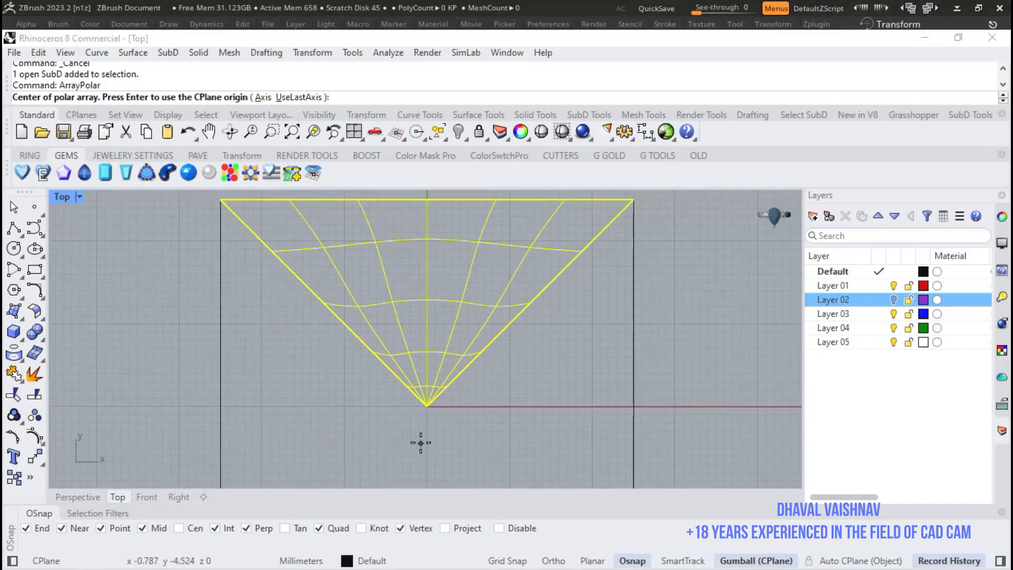
left_click(427, 405)
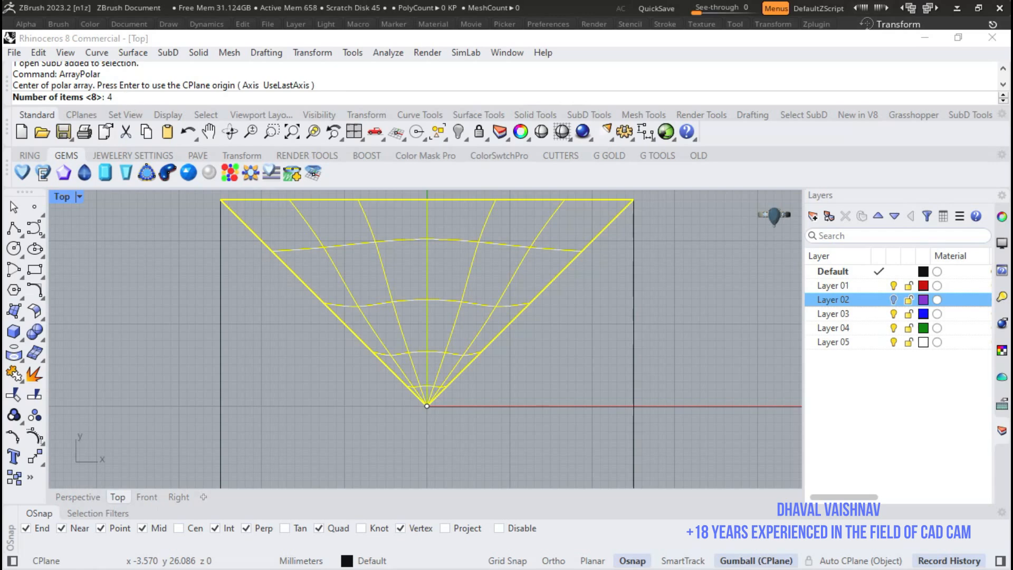
key("Return")
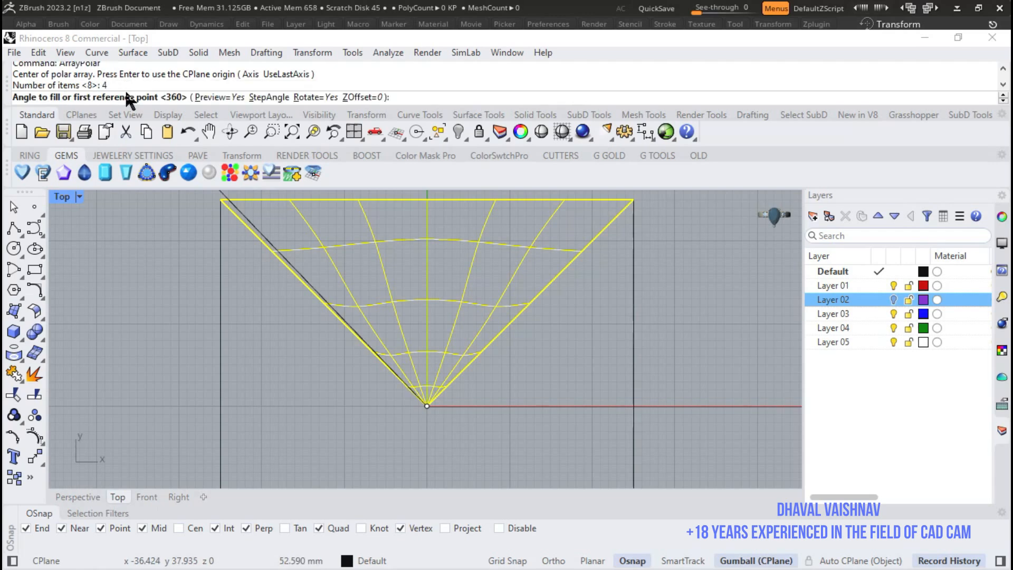
key("Return")
key("Return")
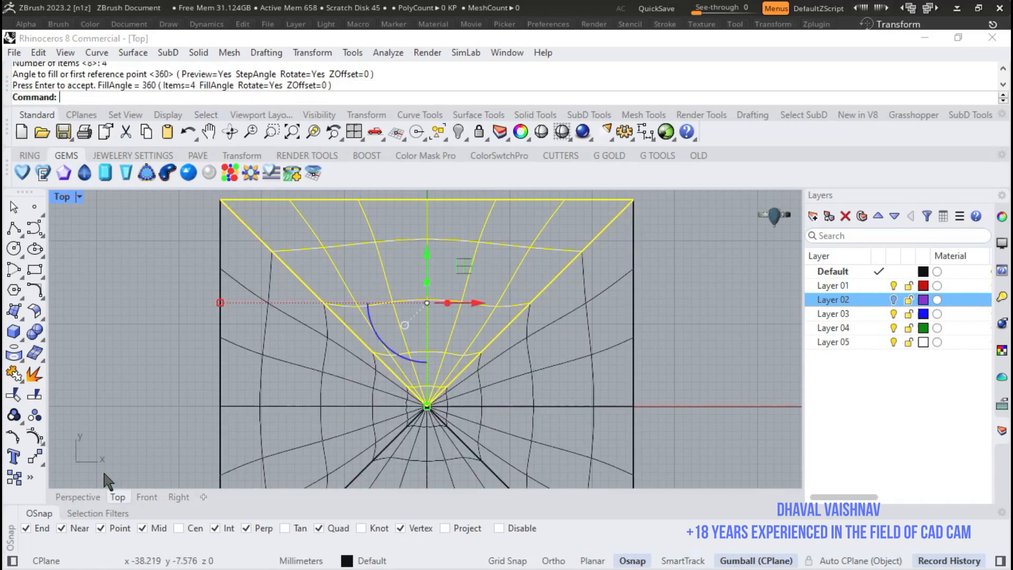
- Show the arrayed square tile in Rendered display and examine its ridges and hollows from several angles
left_click(79, 497)
scroll(491, 340, "down", 8)
right_click_drag(560, 336, 436, 342)
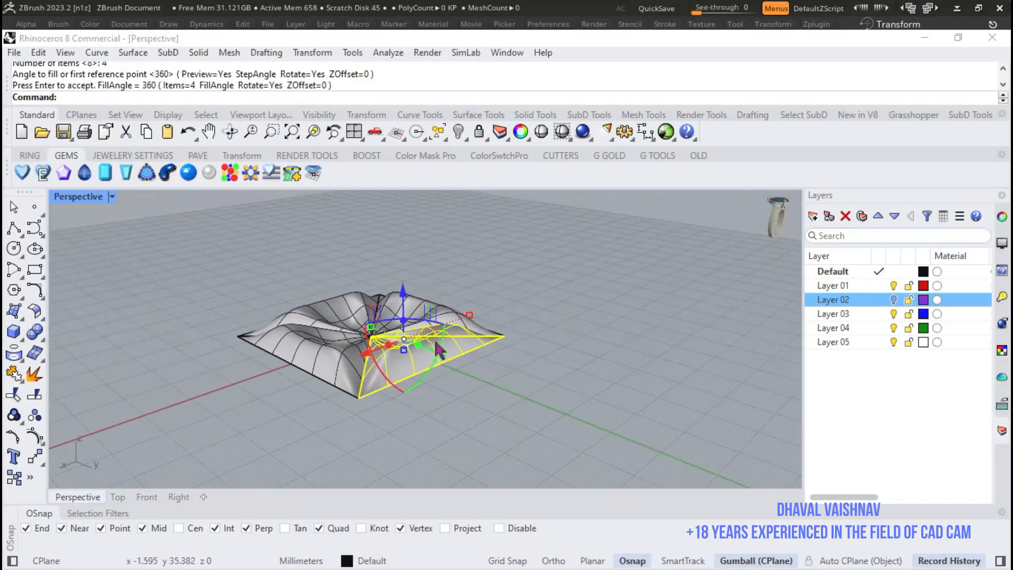
scroll(404, 346, "up", 4)
right_click_drag(500, 293, 492, 330)
right_click_drag(363, 311, 302, 226)
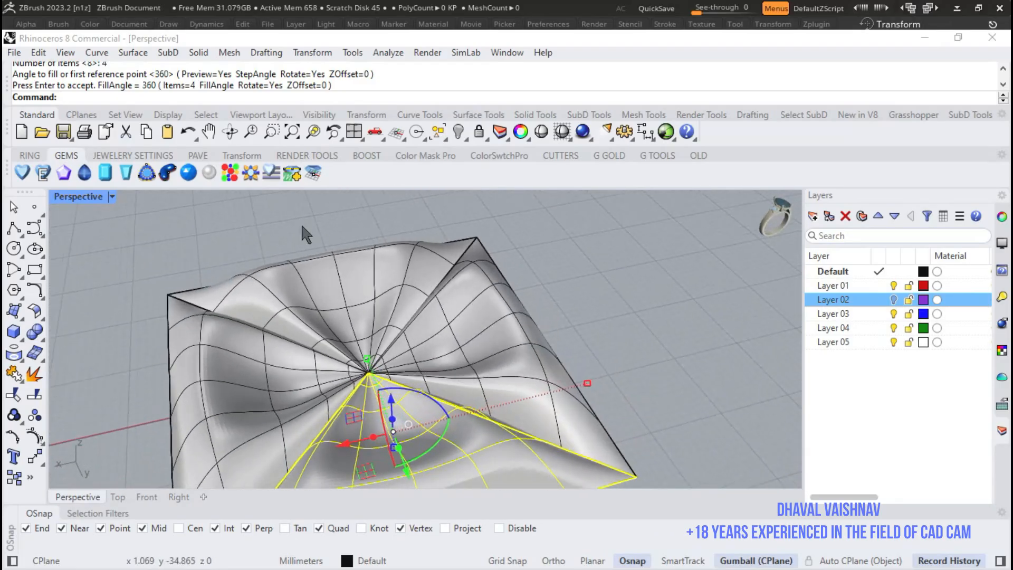
left_click(113, 196)
left_click(195, 109)
right_click_drag(486, 253, 611, 311)
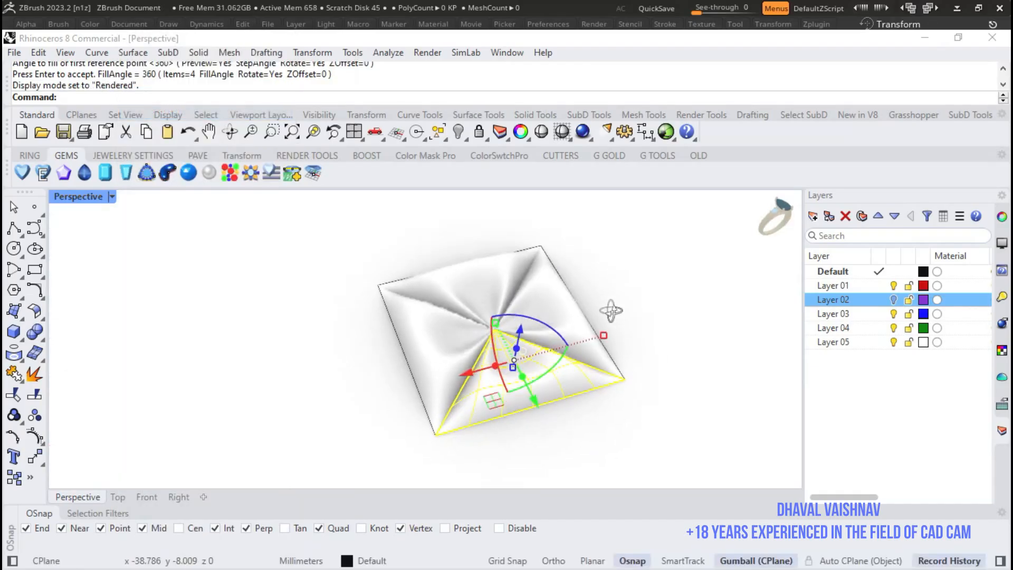
scroll(547, 246, "up", 3)
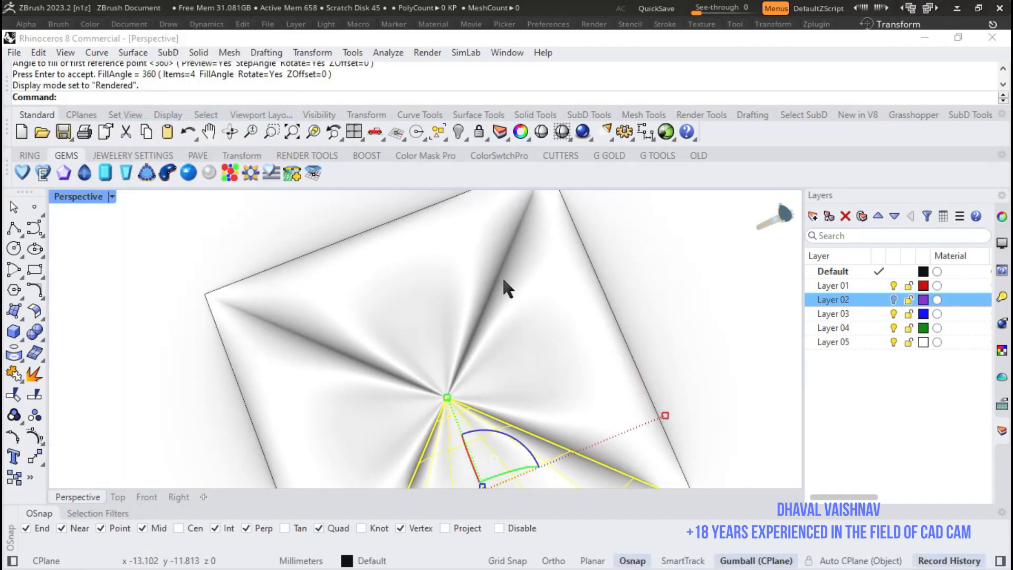
scroll(523, 289, "down", 4)
right_click_drag(549, 293, 543, 258)
scroll(532, 272, "up", 6)
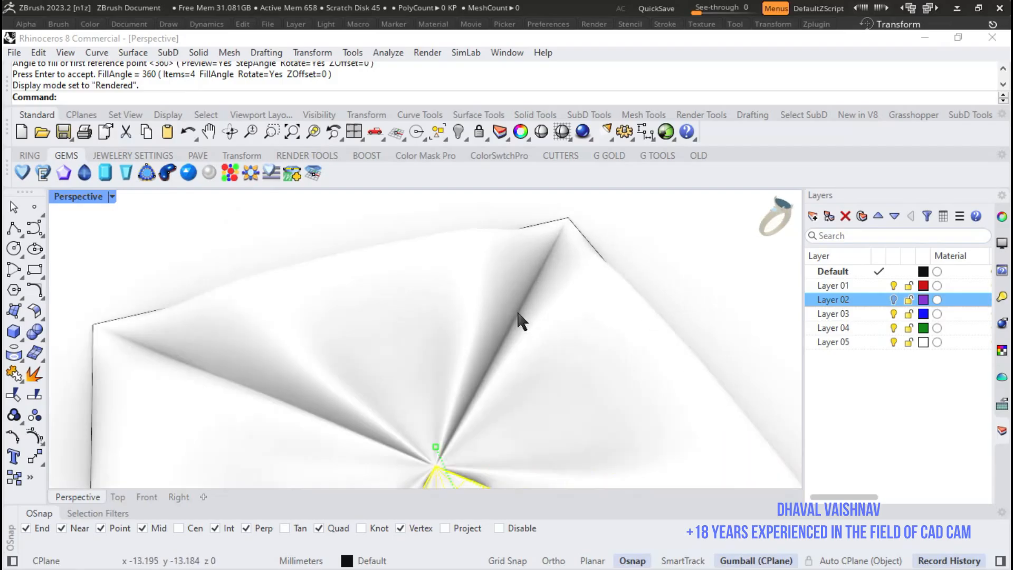
scroll(630, 319, "down", 4)
right_click_drag(663, 340, 558, 309)
scroll(556, 305, "down", 4)
- Return the perspective view to Shaded display, deselect the tile, and examine its side profile and overall surface
left_click(111, 197)
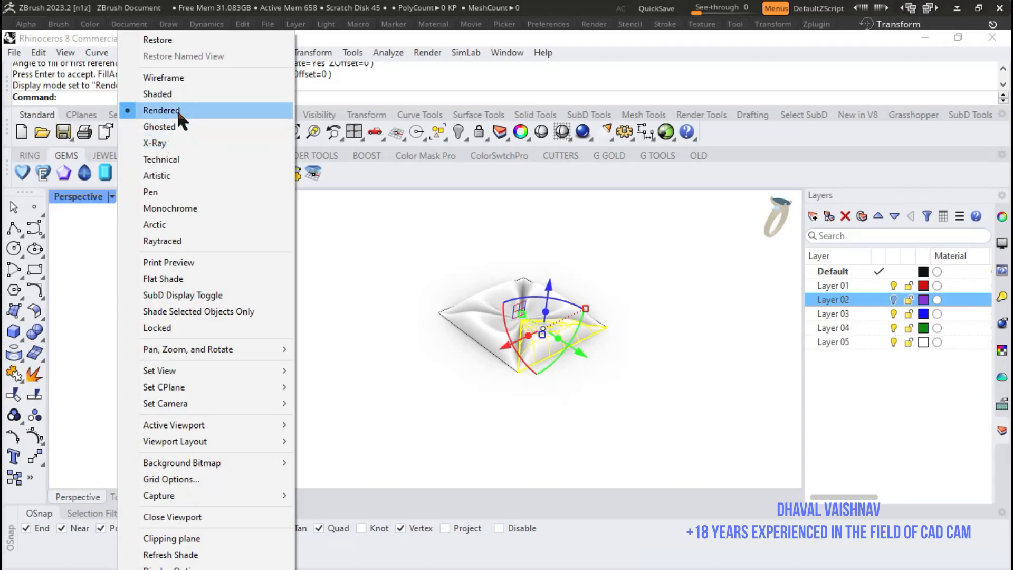
left_click(157, 95)
scroll(544, 319, "down", 4)
mouse_move(622, 327)
right_mouse_down()
mouse_move(602, 400)
mouse_move(489, 322)
mouse_move(408, 238)
right_mouse_up()
left_click(601, 399)
scroll(600, 398, "up", 4)
scroll(487, 320, "down", 4)
scroll(407, 238, "up", 4)
scroll(448, 251, "up", 4)
right_click_drag(551, 282, 582, 254)
scroll(577, 278, "down", 4)
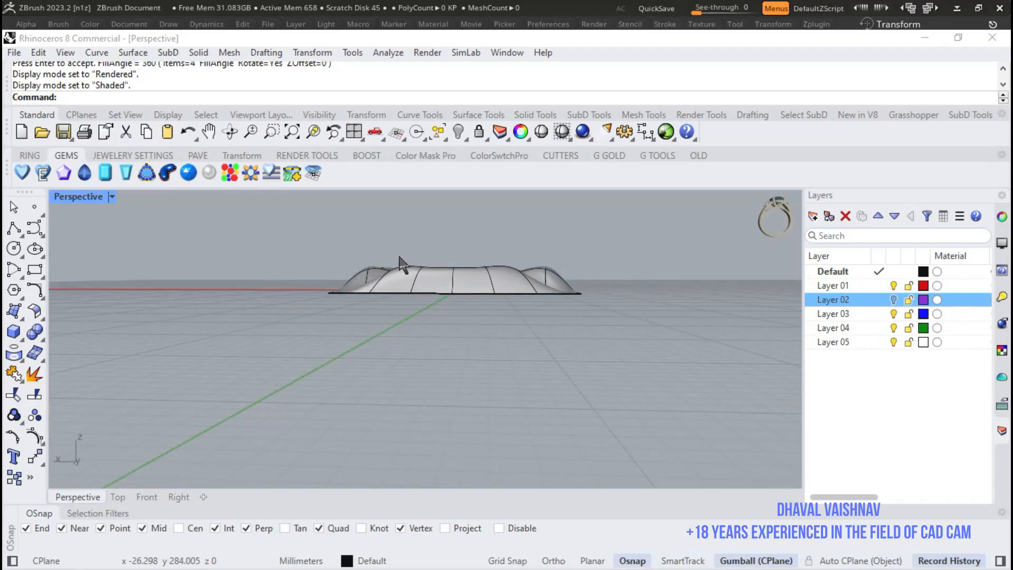
right_click_drag(388, 259, 396, 338)
scroll(397, 339, "down", 5)
right_click_drag(517, 394, 527, 419)
scroll(527, 419, "up", 4)
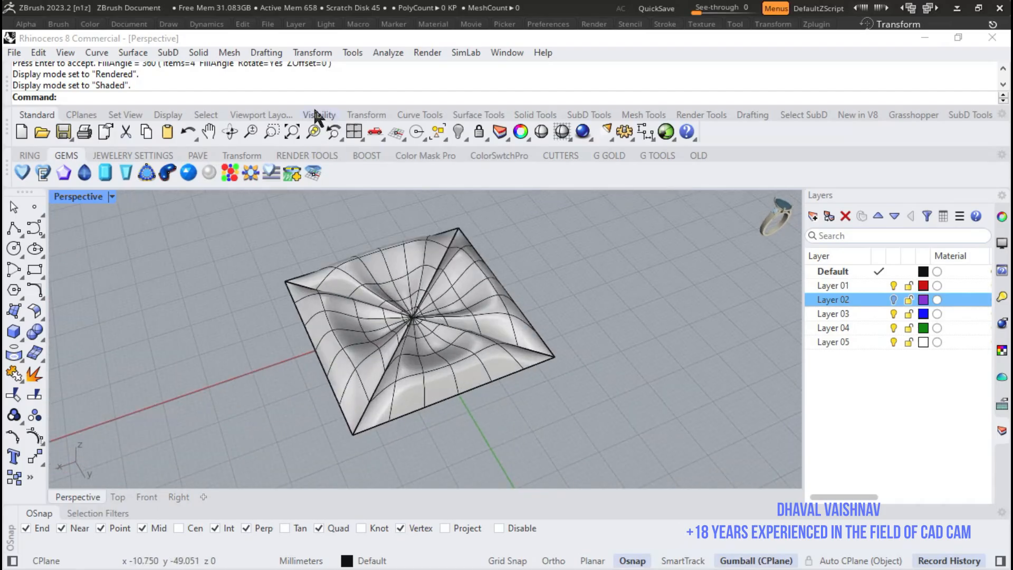
- Create a three-point plane surface under the square tile, using three of its outer corners
left_click(133, 52)
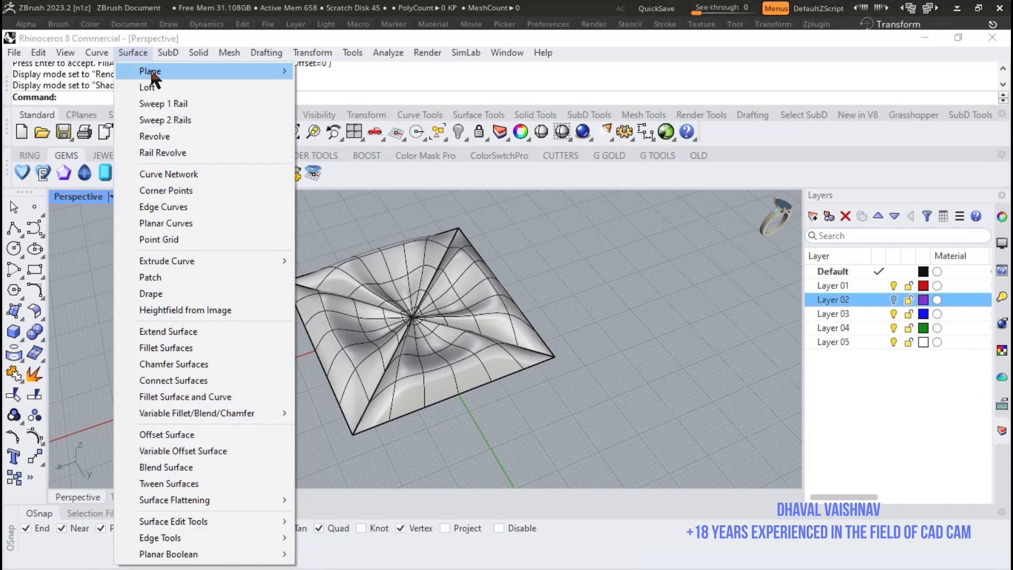
mouse_move(198, 52)
mouse_move(133, 52)
mouse_move(145, 71)
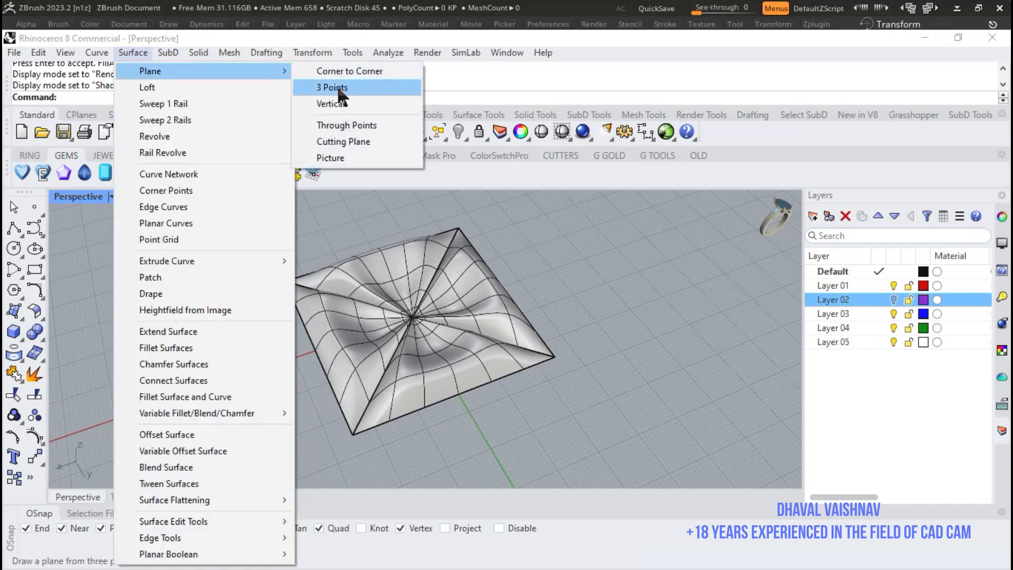
left_click(332, 87)
left_click(555, 356)
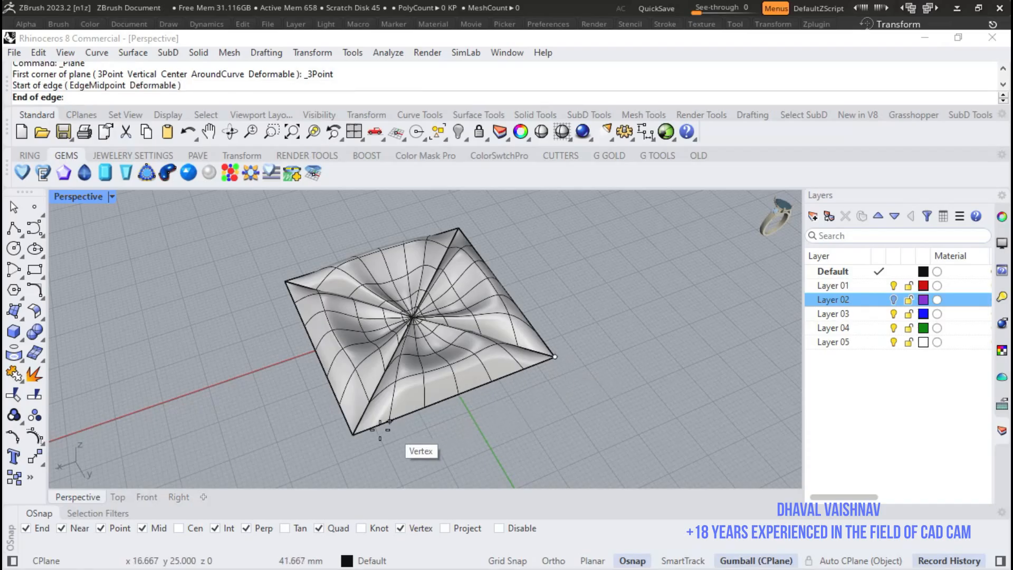
left_click(353, 434)
left_click(286, 281)
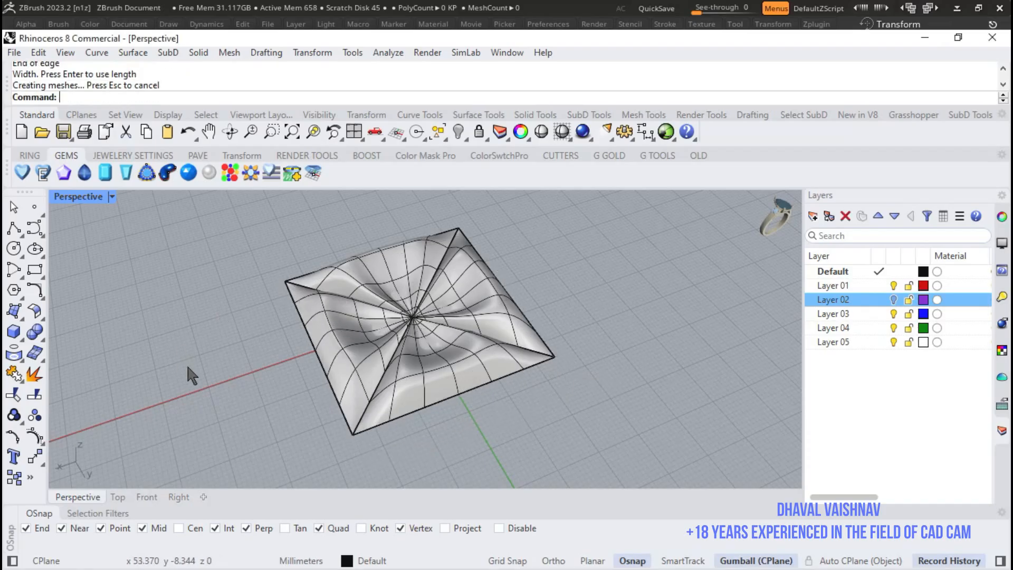
- Toggle the SubD display to flat and back to smooth to examine the tile's control faces
key("Tab")
right_click_drag(471, 445, 503, 350)
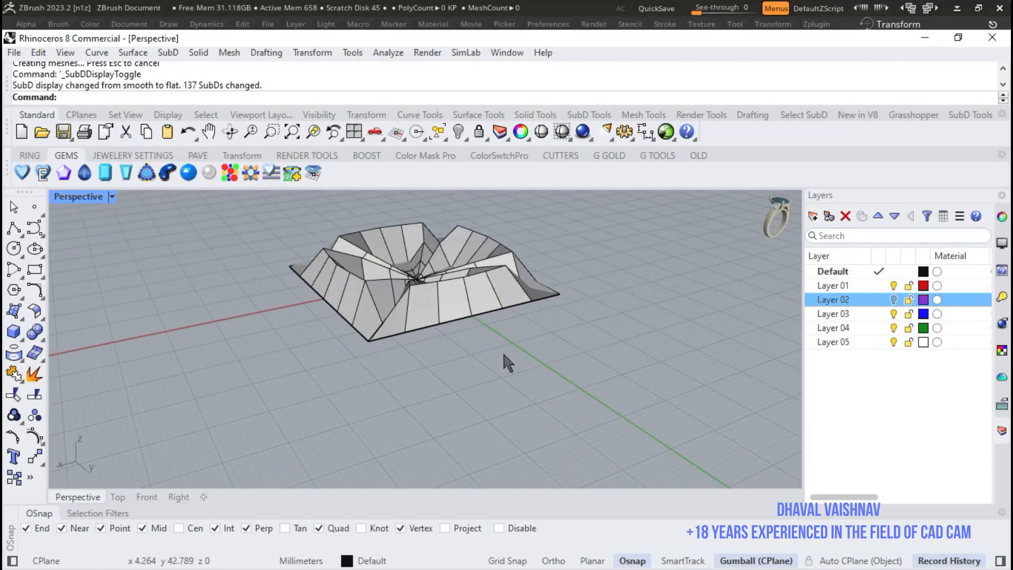
key("Tab")
- Select the whole tile with its curves and base plane and move it along the X axis, well clear of the origin
scroll(599, 350, "down", 5)
left_click_drag(419, 279, 708, 412)
right_click_drag(678, 346, 636, 388)
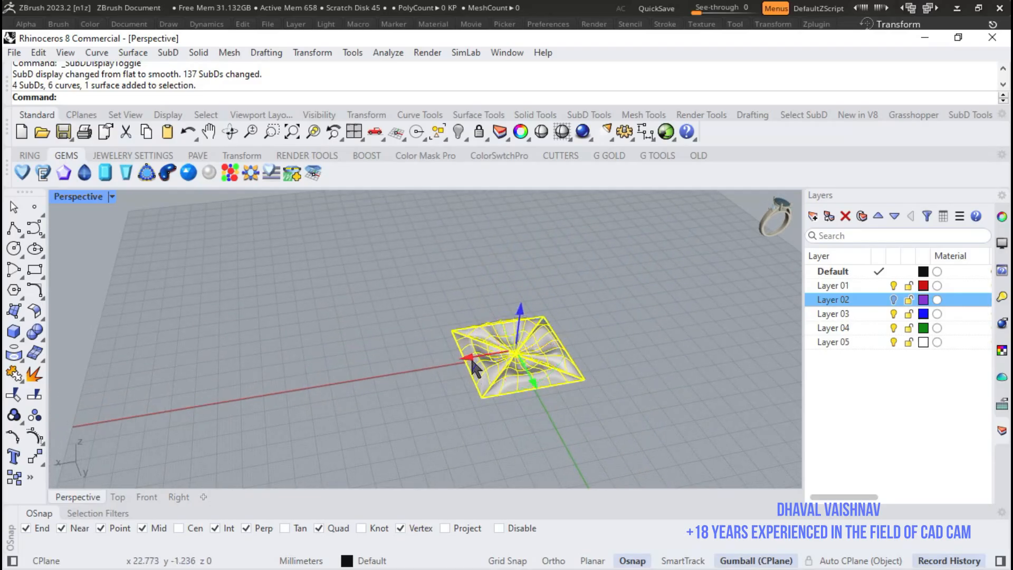
left_click_drag(471, 367, 700, 333)
- Select only the four tile SubDs, raise them slightly above the base plane, and deselect them
right_click_drag(635, 388, 388, 306)
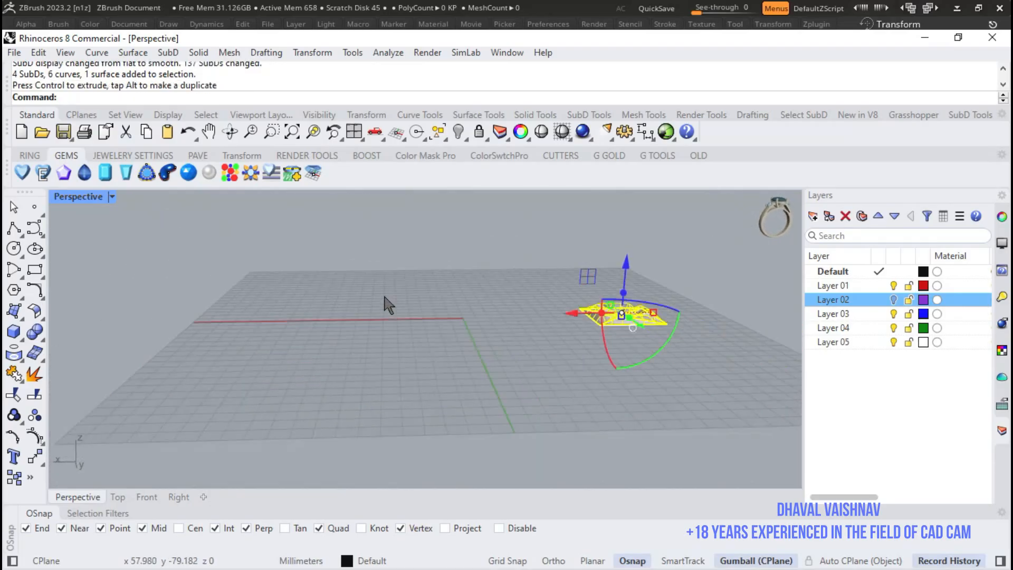
scroll(622, 309, "up", 10)
right_click_drag(694, 342, 685, 309)
left_click(656, 280)
left_click_drag(655, 280, 415, 314)
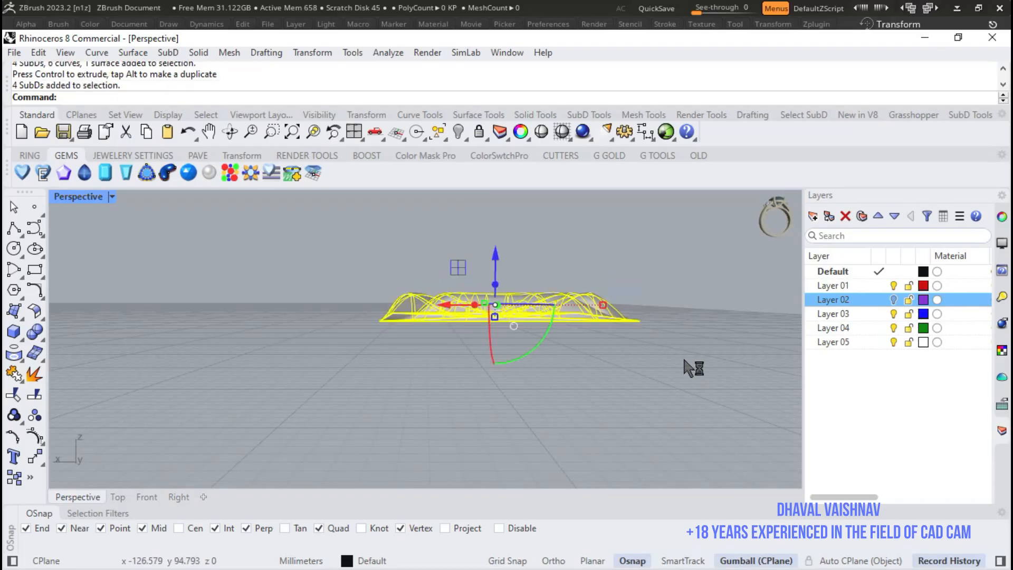
right_click_drag(684, 361, 680, 353)
left_click(647, 257)
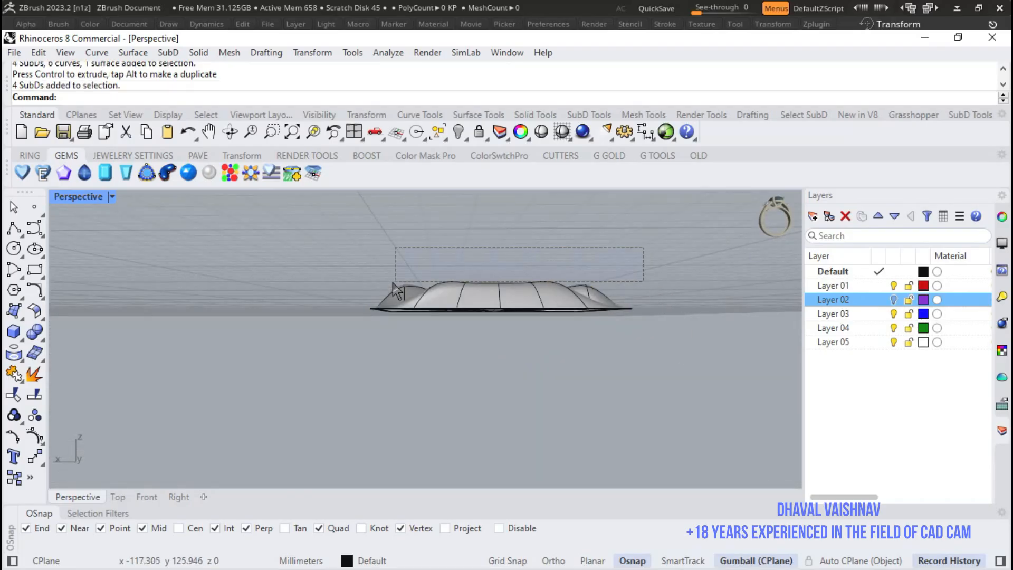
left_click_drag(382, 288, 382, 289)
right_click_drag(491, 252, 527, 281)
right_click_drag(612, 283, 610, 255)
left_click_drag(649, 256, 348, 292)
right_click_drag(436, 311, 497, 338)
left_click_drag(538, 272, 537, 265)
left_click(745, 311)
- Create a solid vertical SubD cylinder centred on the origin with a radius of 80 mm, setting its height freehand
right_click_drag(540, 359, 599, 407)
scroll(628, 388, "down", 7)
right_click_drag(505, 407, 524, 337)
scroll(522, 328, "down", 2)
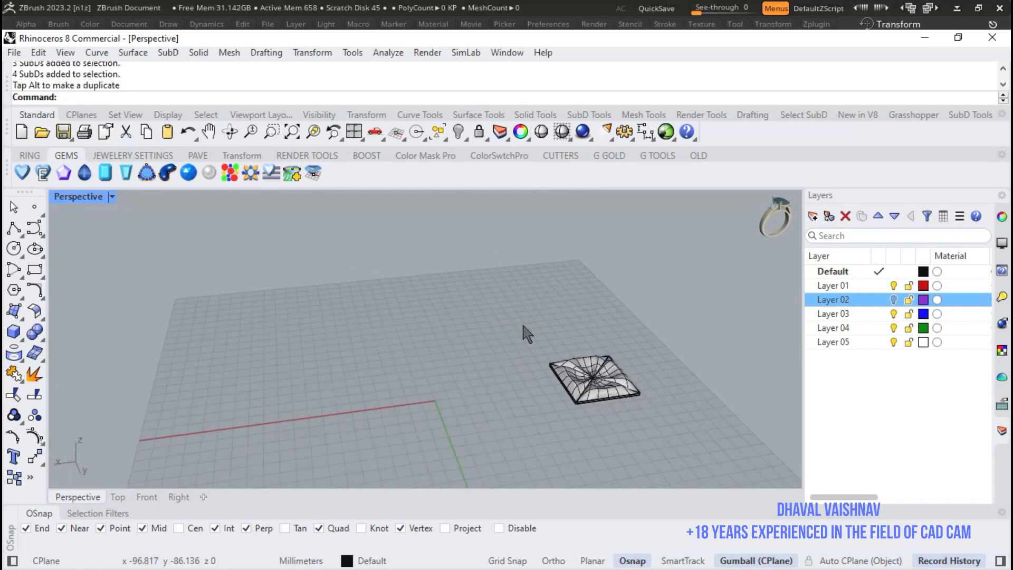
scroll(488, 364, "up", 5)
right_click_drag(399, 418, 491, 400)
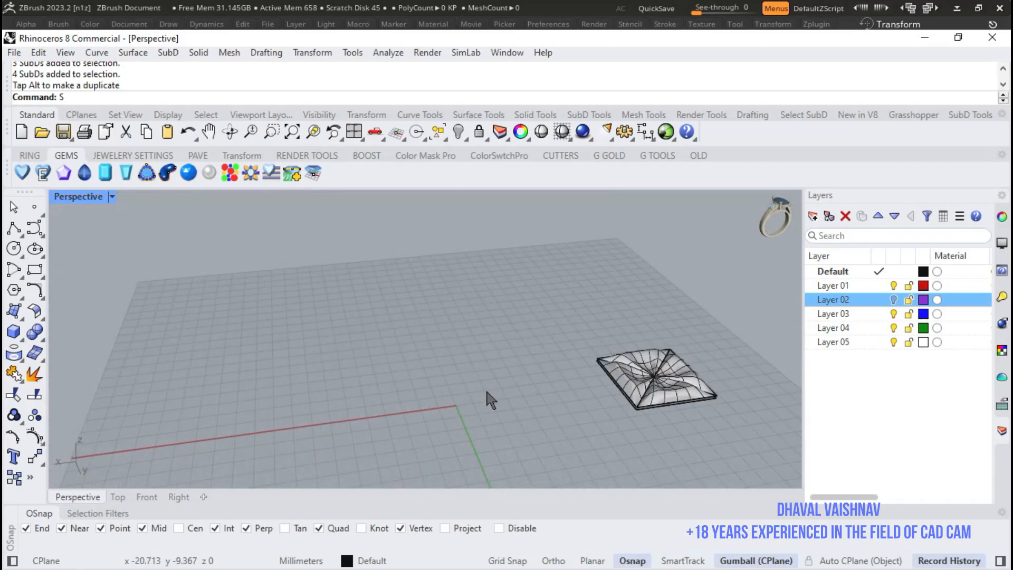
type("ubDDisplayToggle")
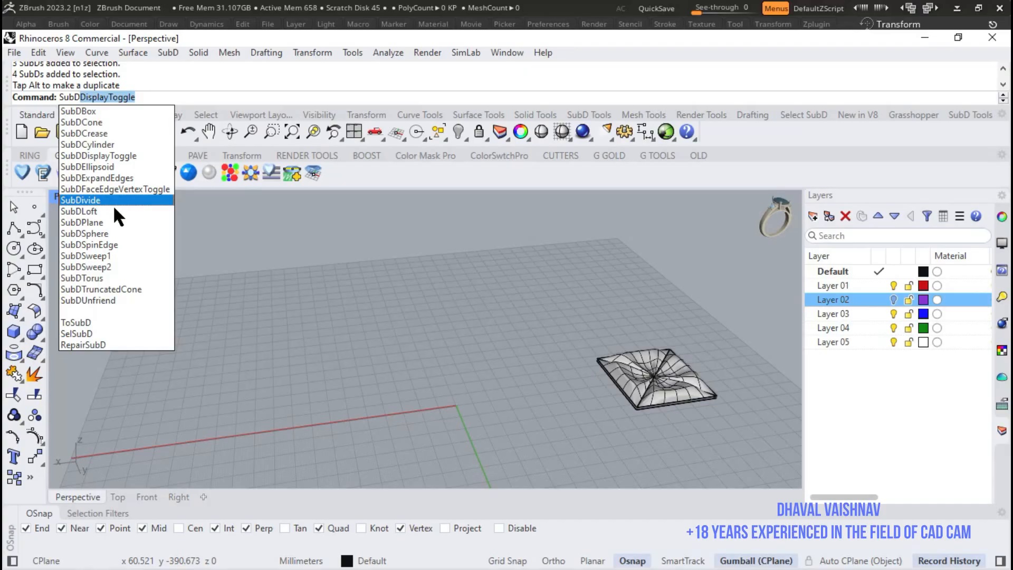
left_click(108, 144)
type("0")
key("Return")
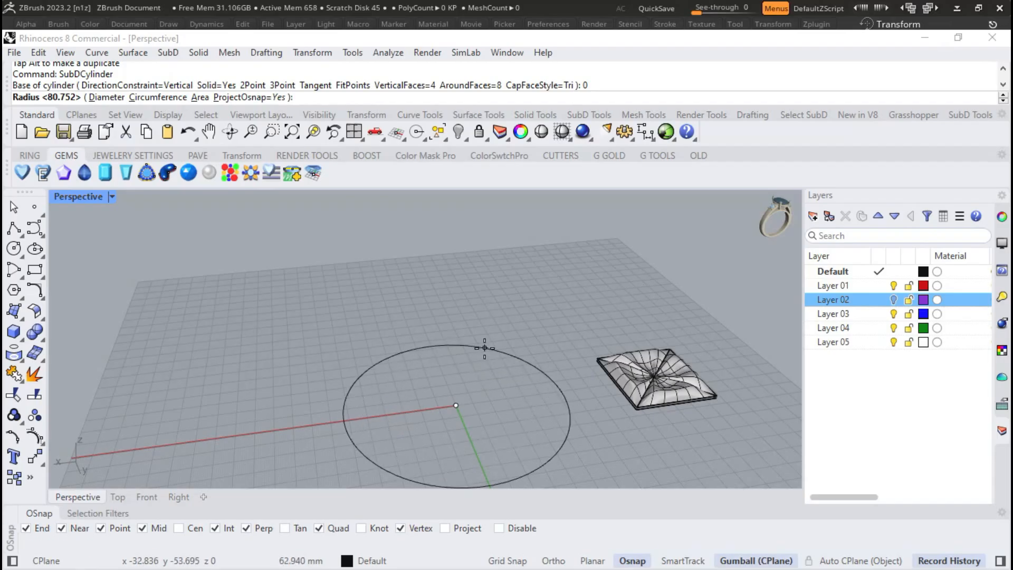
type("80")
key("Return")
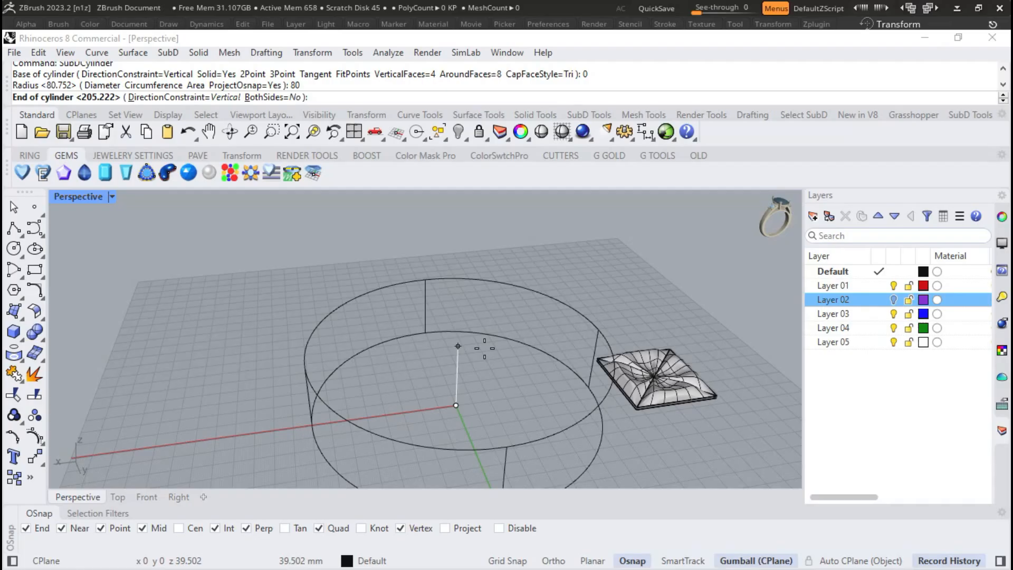
left_click(468, 272)
scroll(495, 328, "down", 3)
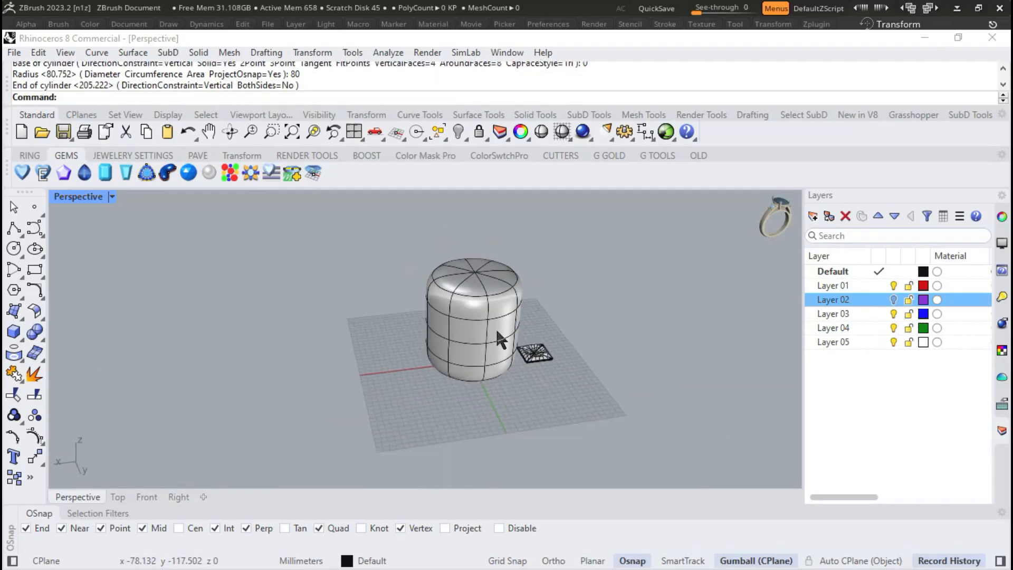
- Toggle the SubD display between smooth and flat and leave the cylinder and tile in flat display
scroll(470, 316, "up", 8)
scroll(351, 322, "down", 3)
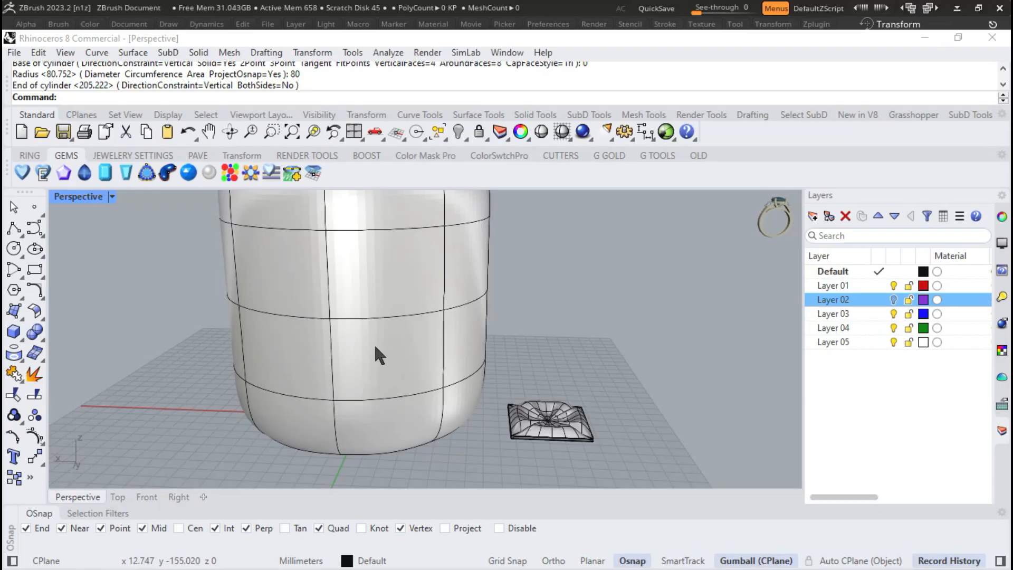
key("Tab")
key("Tab")
key("Tab")
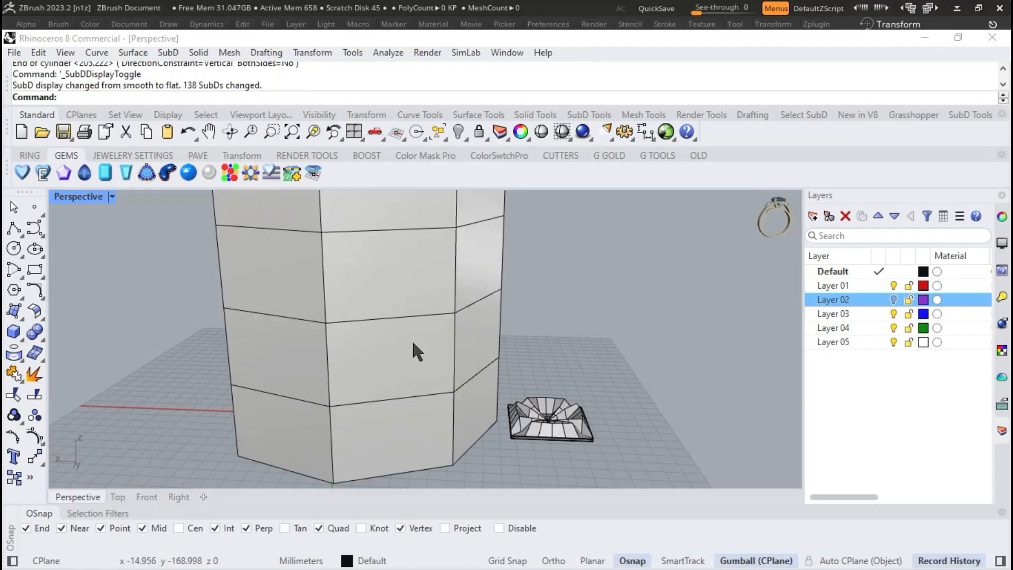
scroll(413, 344, "down", 4)
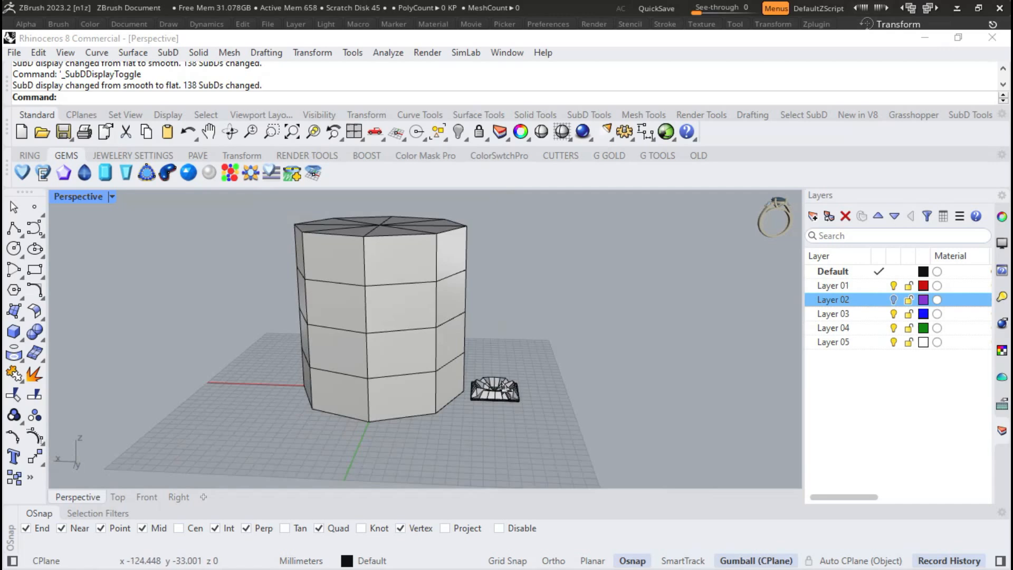
- Flow a copy of the four tile SubDs along surface from the base plane onto a side face of the cylinder, with Rigid off
scroll(496, 385, "up", 8)
right_click_drag(484, 386, 541, 297)
scroll(485, 343, "down", 5)
scroll(542, 297, "up", 5)
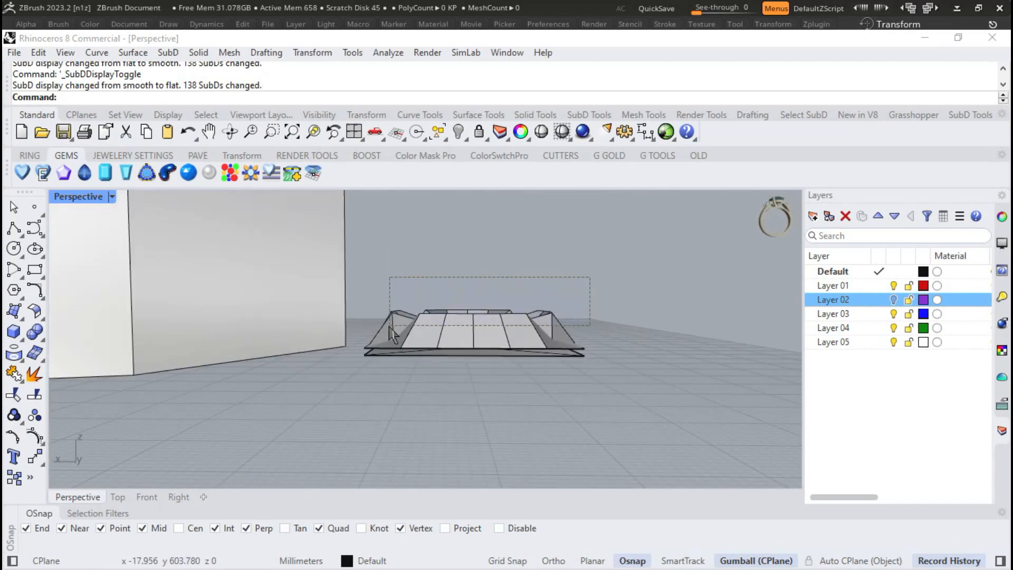
left_click_drag(390, 326, 390, 325)
scroll(462, 326, "down", 8)
right_click_drag(462, 328, 500, 386)
scroll(496, 386, "up", 7)
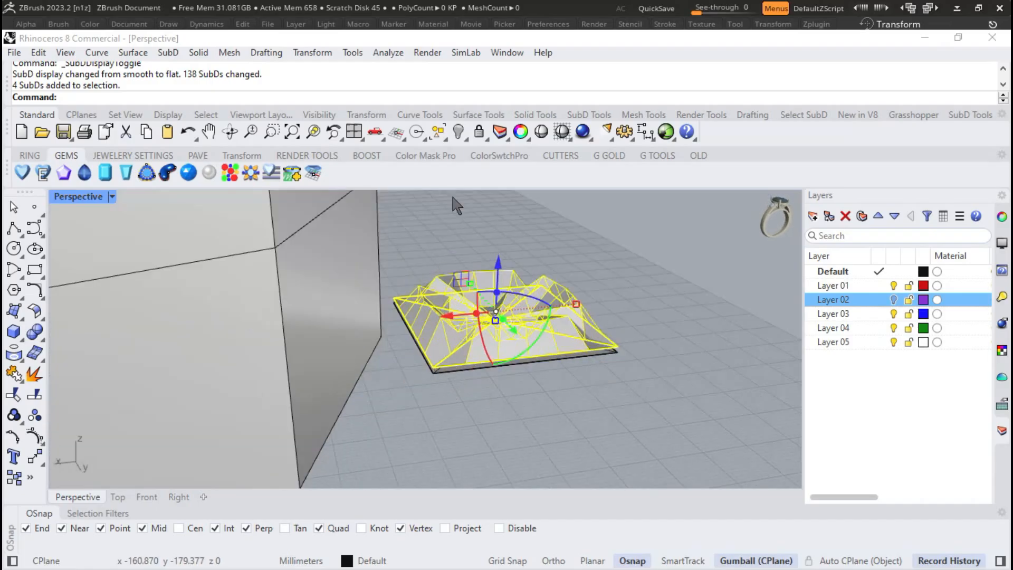
left_click(297, 53)
left_click(364, 375)
scroll(407, 377, "up", 5)
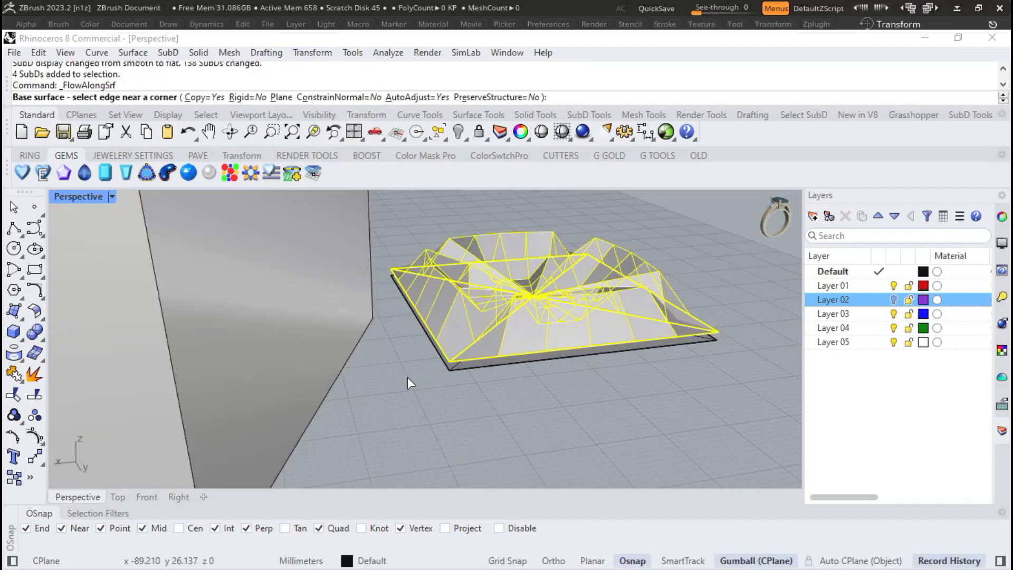
left_click(487, 363)
scroll(487, 363, "down", 8)
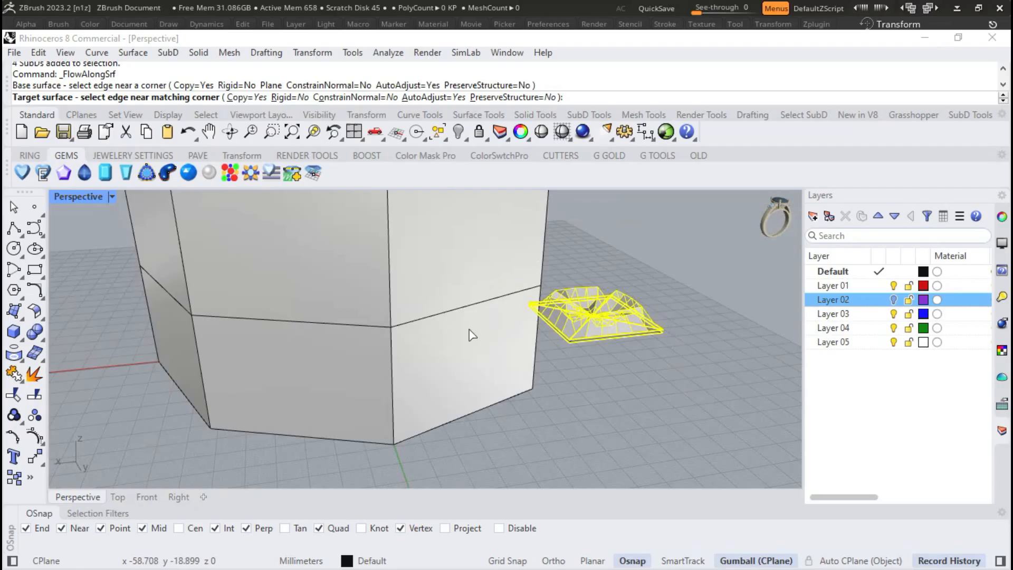
left_click(420, 351)
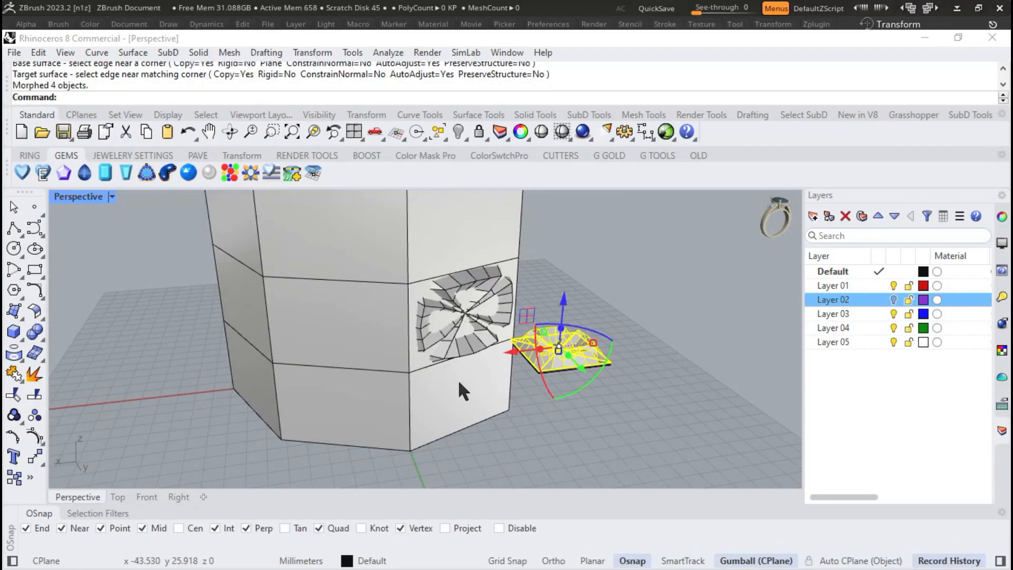
- Toggle the SubD display from flat to smooth and inspect the flowed tile on the cylinder
scroll(425, 330, "up", 3)
key("Tab")
right_click_drag(432, 341, 401, 364)
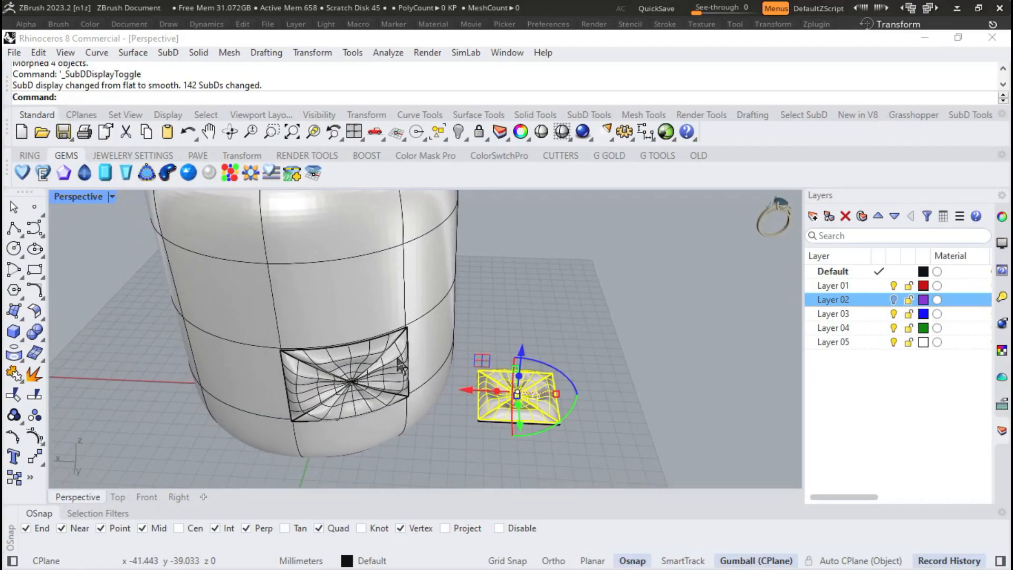
- In the Top view, select the flowed tile's four SubDs and polar array them around the origin with 8 items over 360 degrees
left_click(113, 499)
scroll(371, 350, "down", 6)
scroll(335, 214, "up", 2)
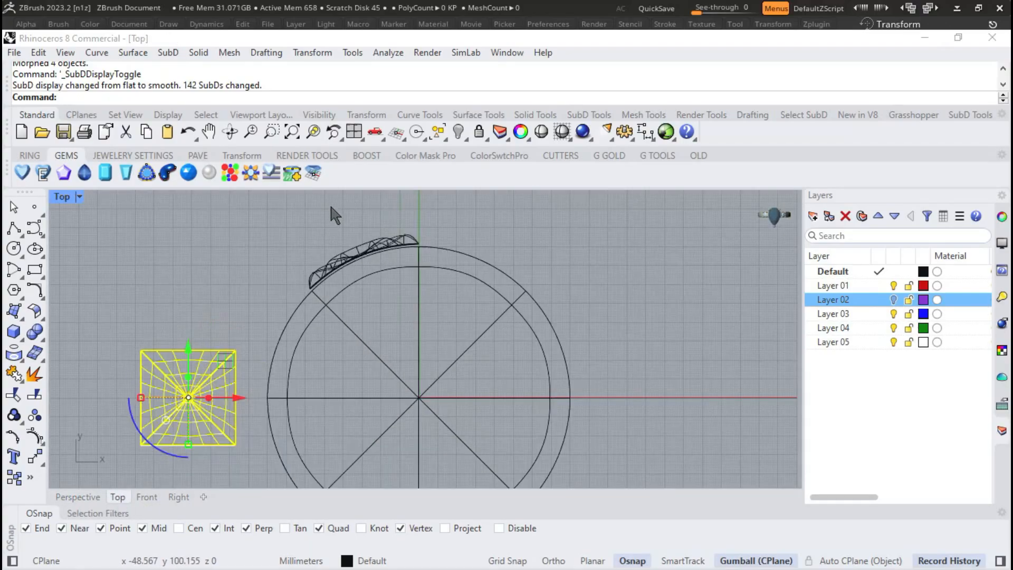
scroll(322, 227, "up", 3)
left_click_drag(391, 345, 575, 406)
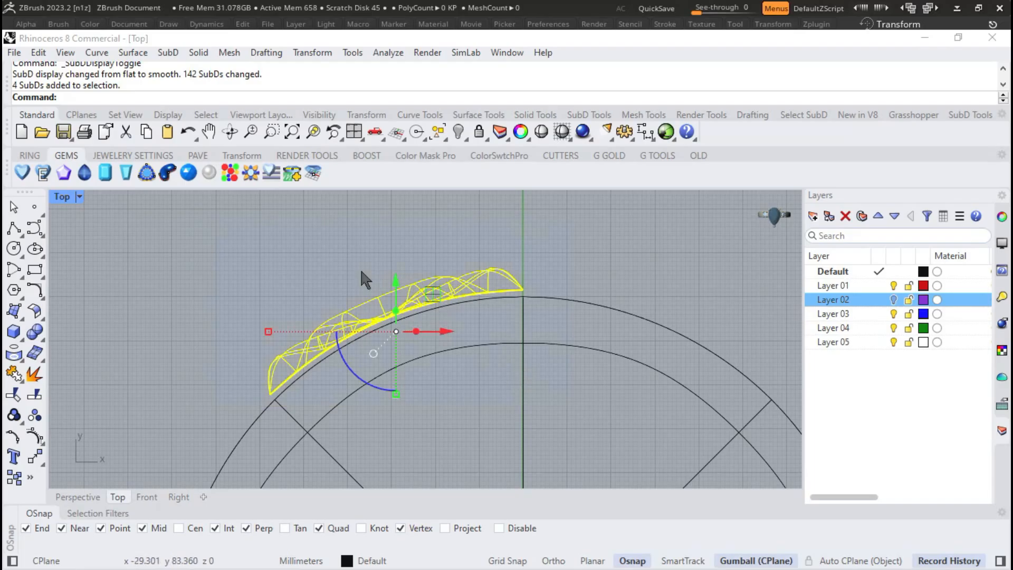
scroll(451, 250, "down", 4)
type("ArrayPolar")
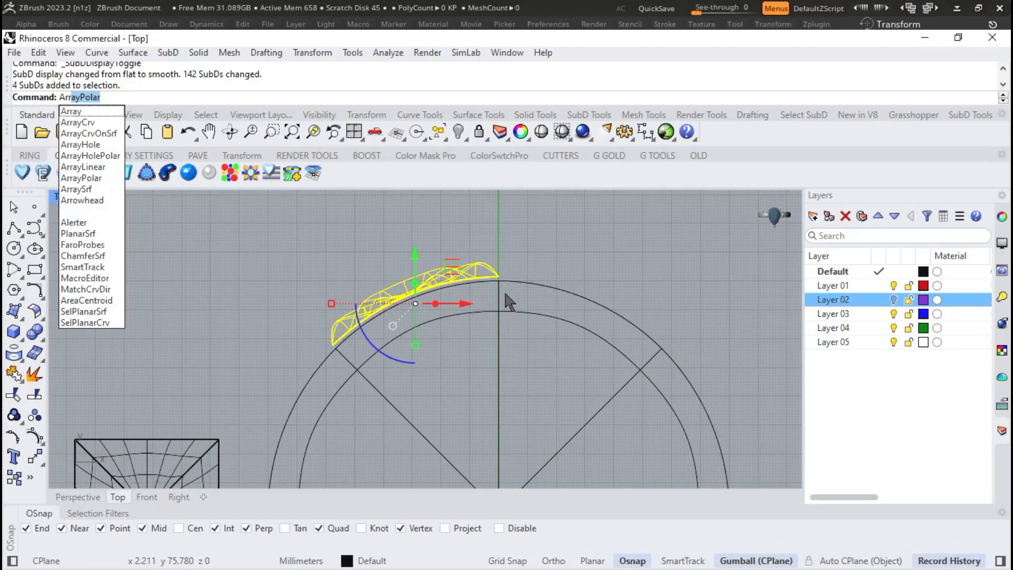
key("Return")
type("0")
key("Return")
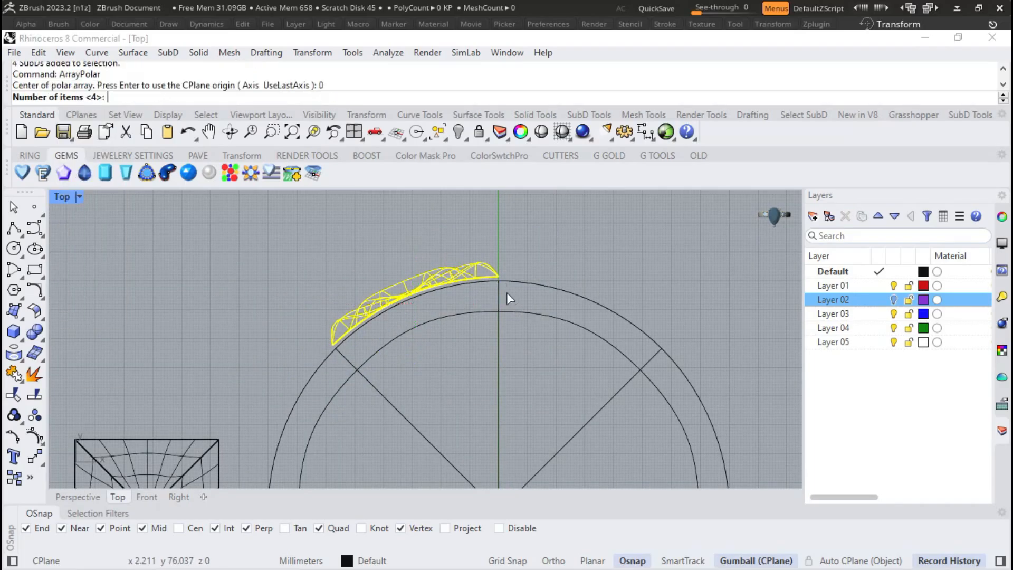
type("8")
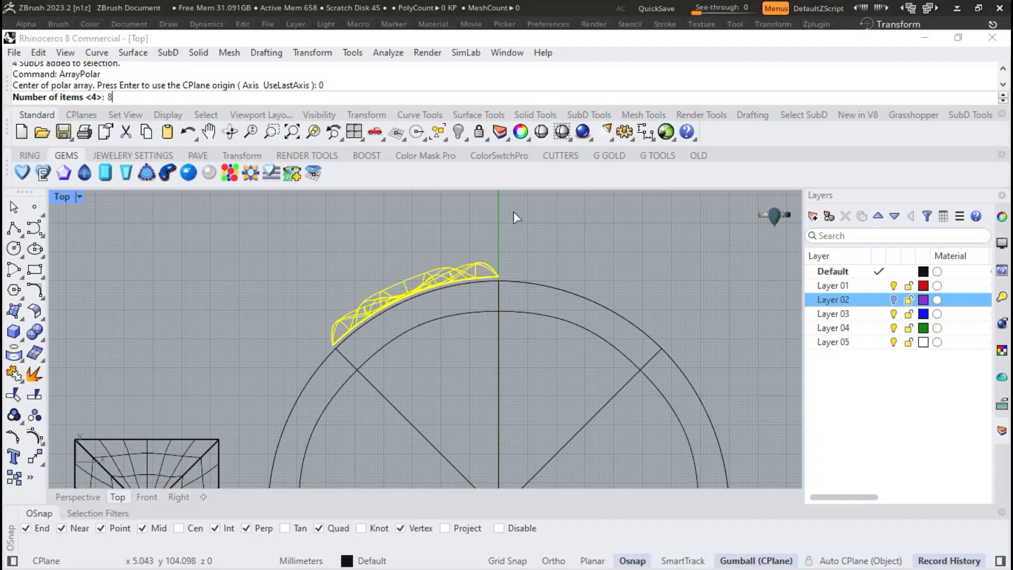
key("Return")
scroll(512, 216, "down", 2)
scroll(510, 217, "down", 2)
key("Return")
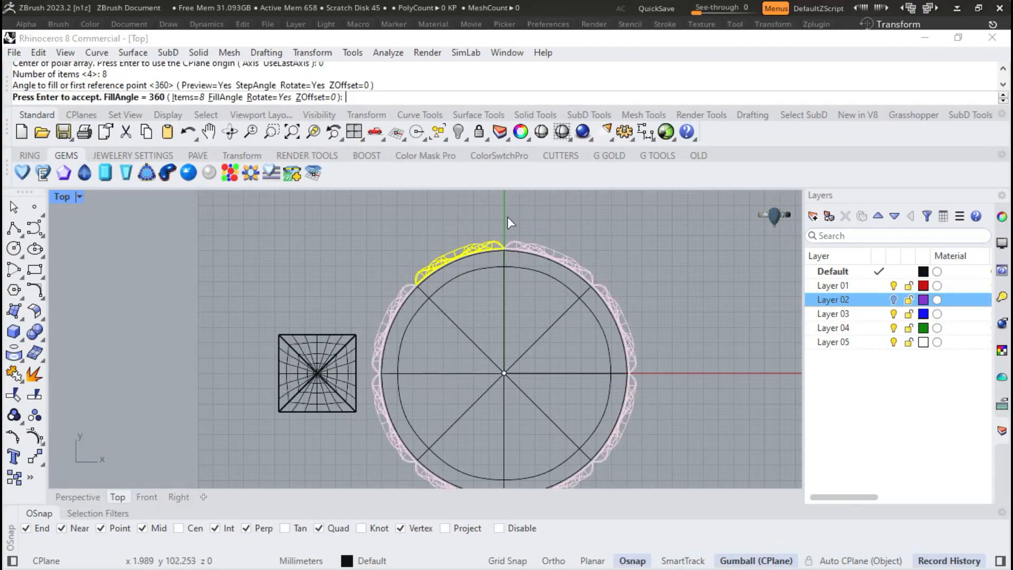
scroll(453, 266, "up", 6)
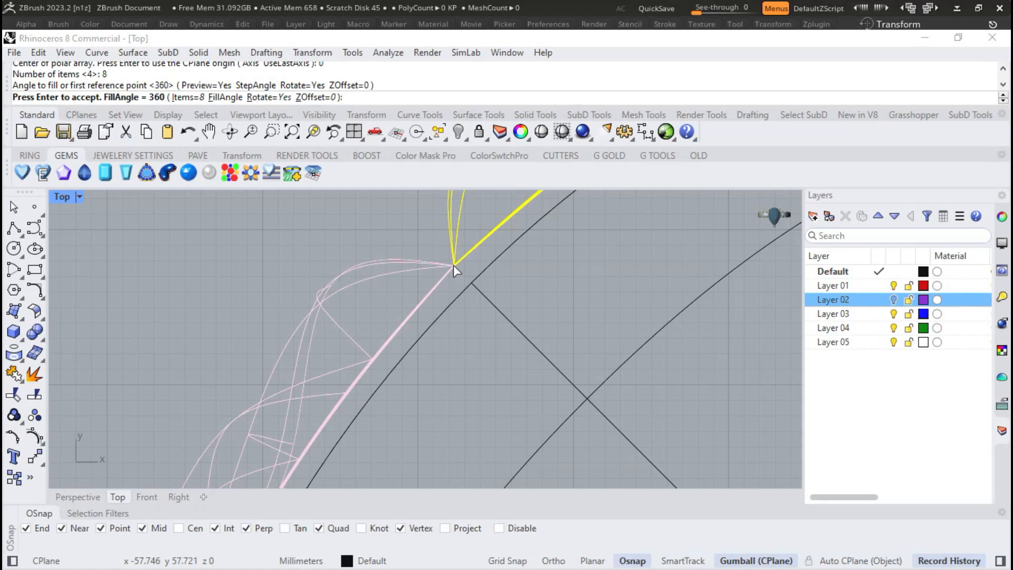
key("Return")
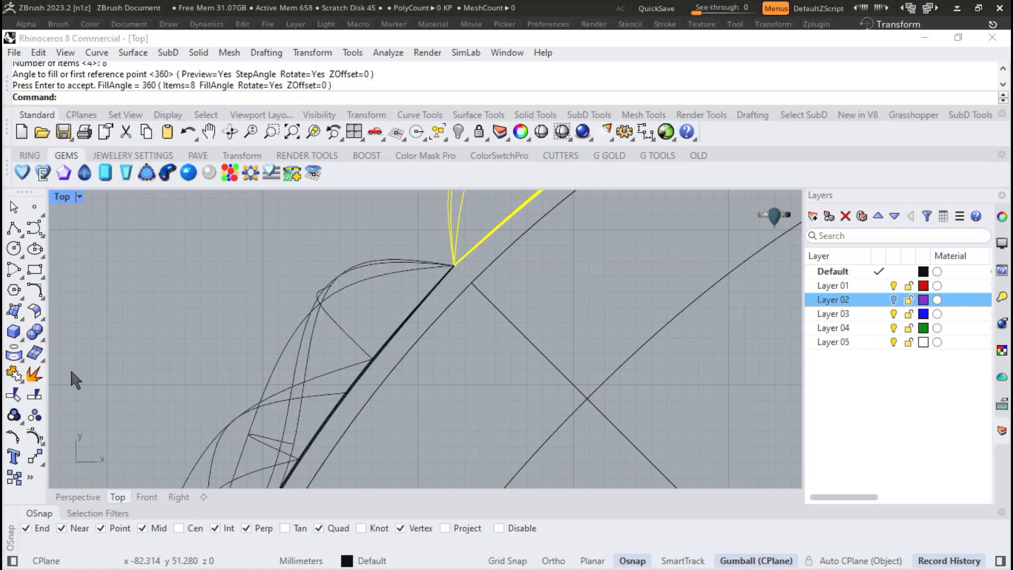
- Select the whole ring of arrayed tiles in the Front view and set that viewport to Shaded display
left_click(72, 496)
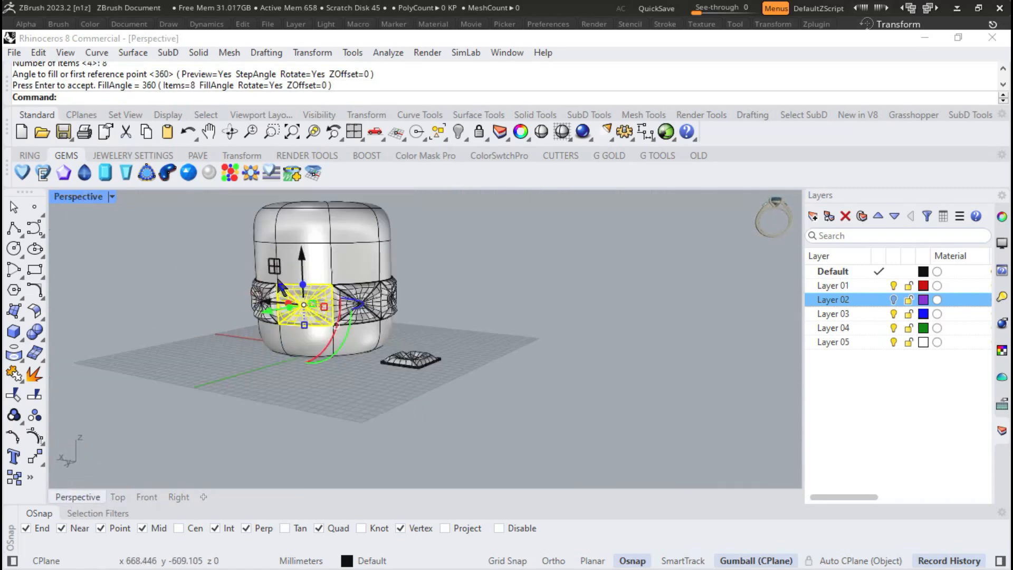
left_click(147, 497)
left_click_drag(183, 323, 473, 401)
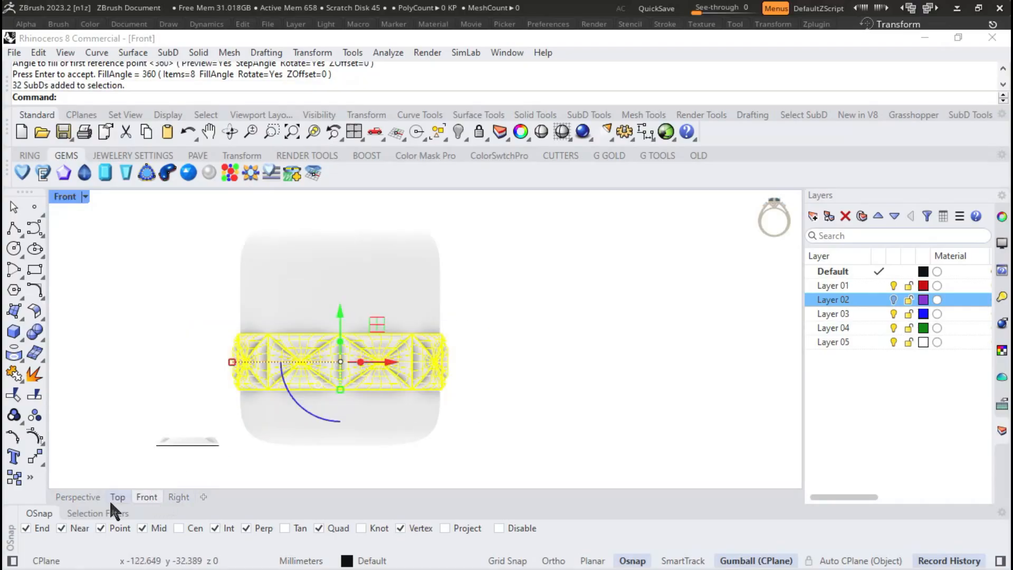
left_click(85, 197)
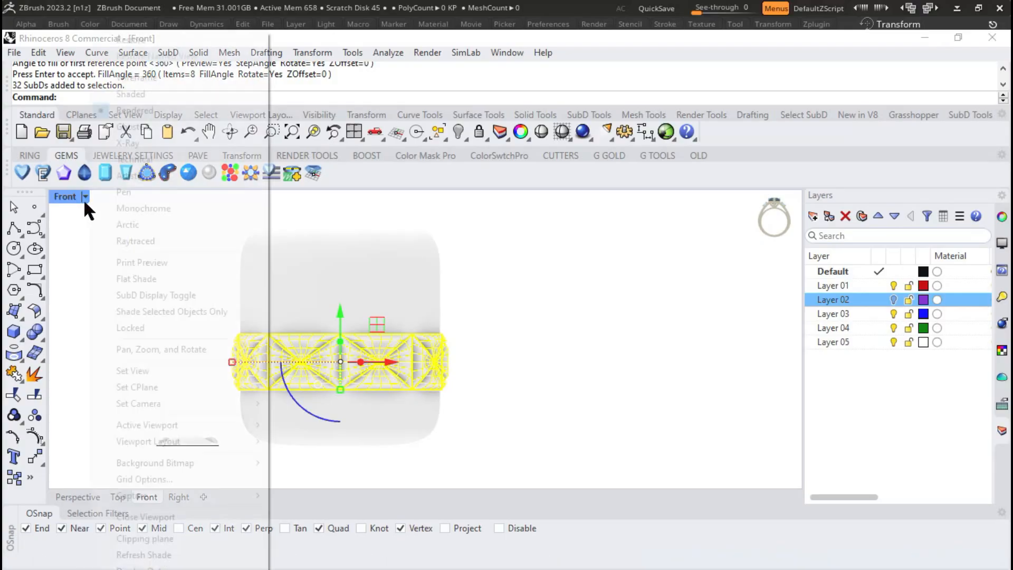
left_click(134, 223)
scroll(342, 355, "up", 5)
left_click(77, 497)
scroll(422, 258, "down", 4)
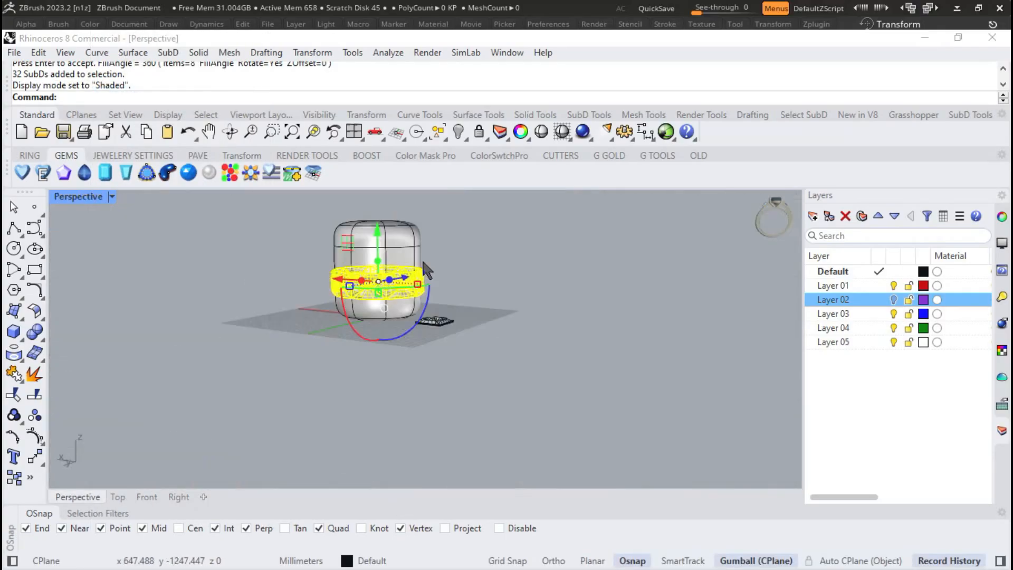
scroll(399, 281, "up", 5)
left_click(147, 497)
scroll(359, 258, "down", 3)
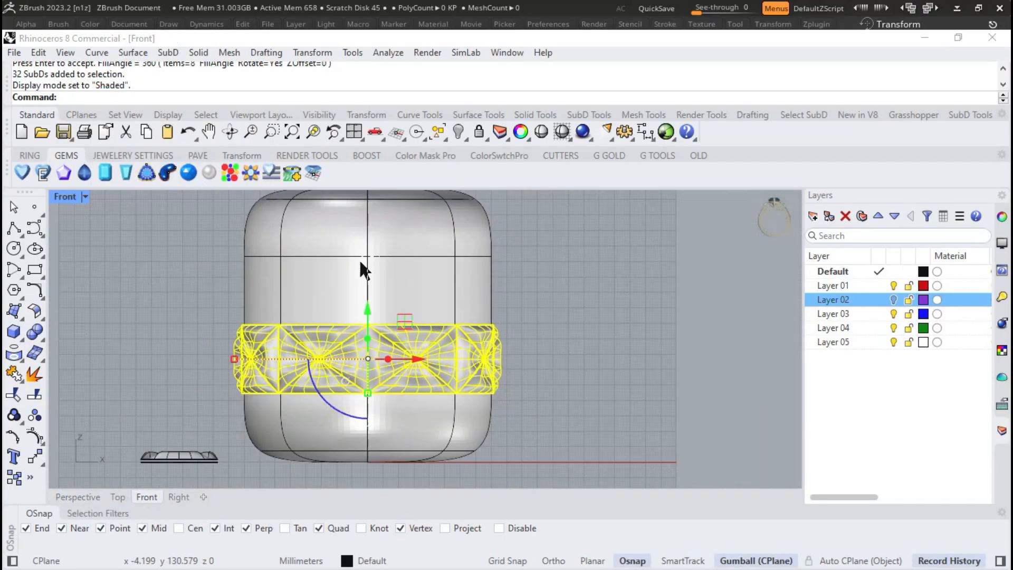
- Linear array the tile ring upward with 4 items, spaced from its lower edge to its upper edge at the centre line
scroll(389, 324, "up", 3)
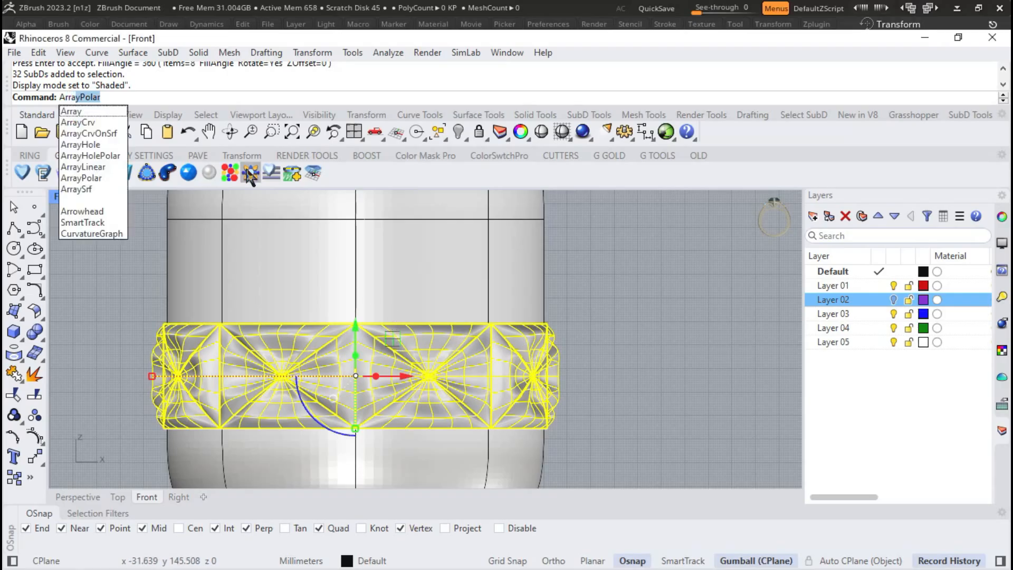
left_click(110, 167)
scroll(382, 429, "up", 3)
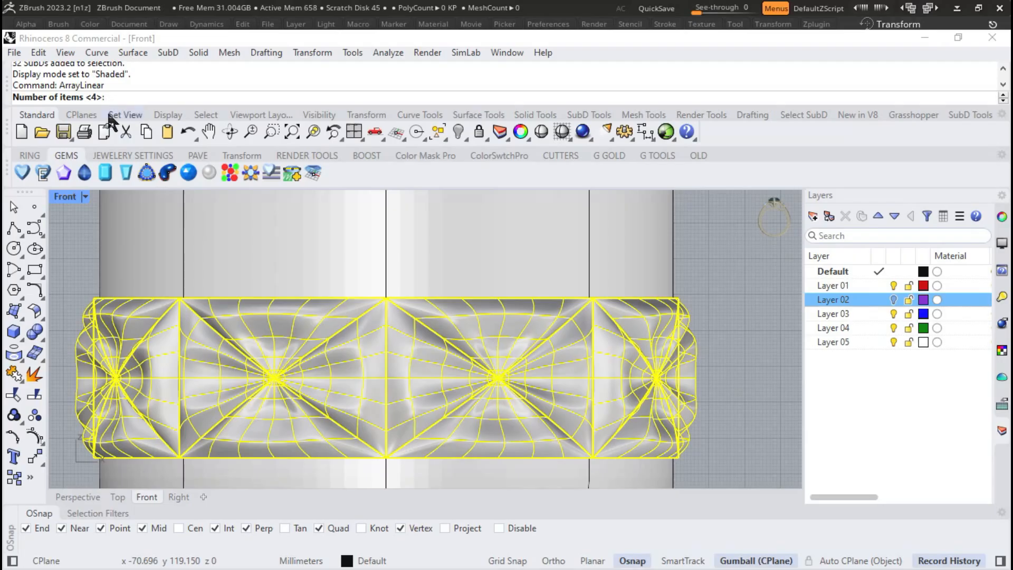
key("Return")
left_click(387, 458)
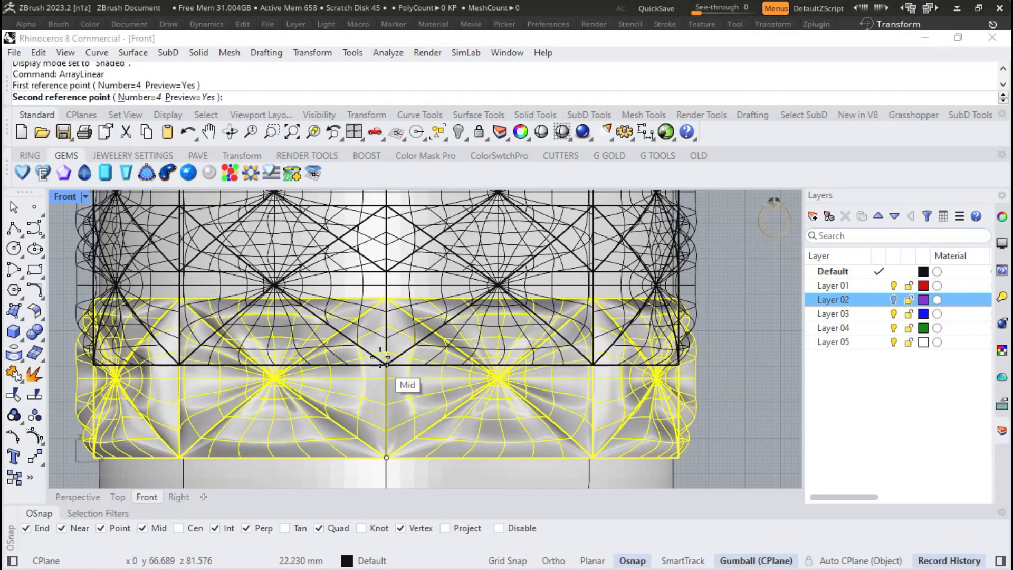
left_click(387, 299)
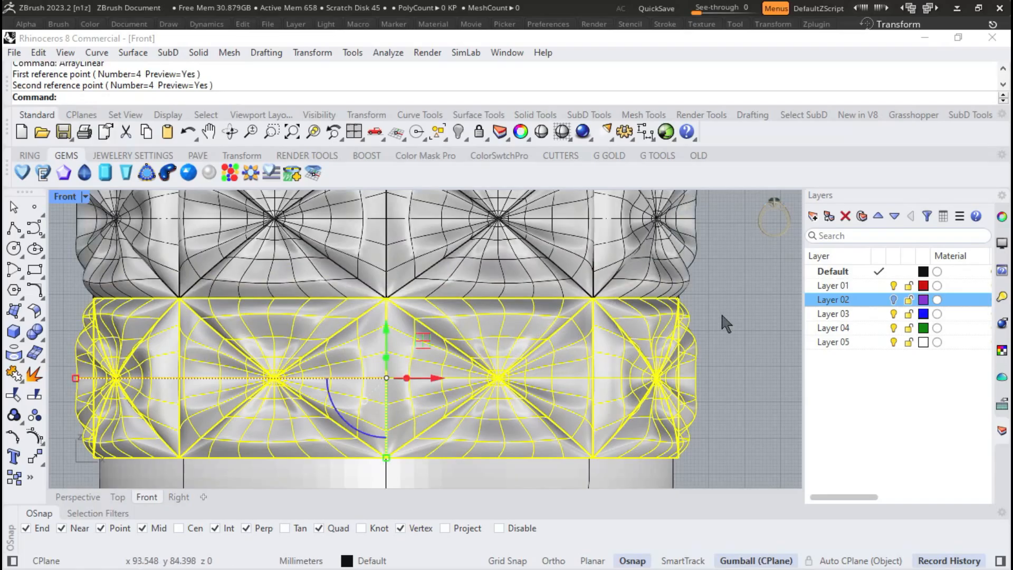
- Set the Perspective viewport to Rendered display
scroll(720, 314, "down", 5)
scroll(633, 343, "down", 3)
scroll(455, 391, "up", 2)
scroll(455, 391, "down", 3)
left_click(79, 496)
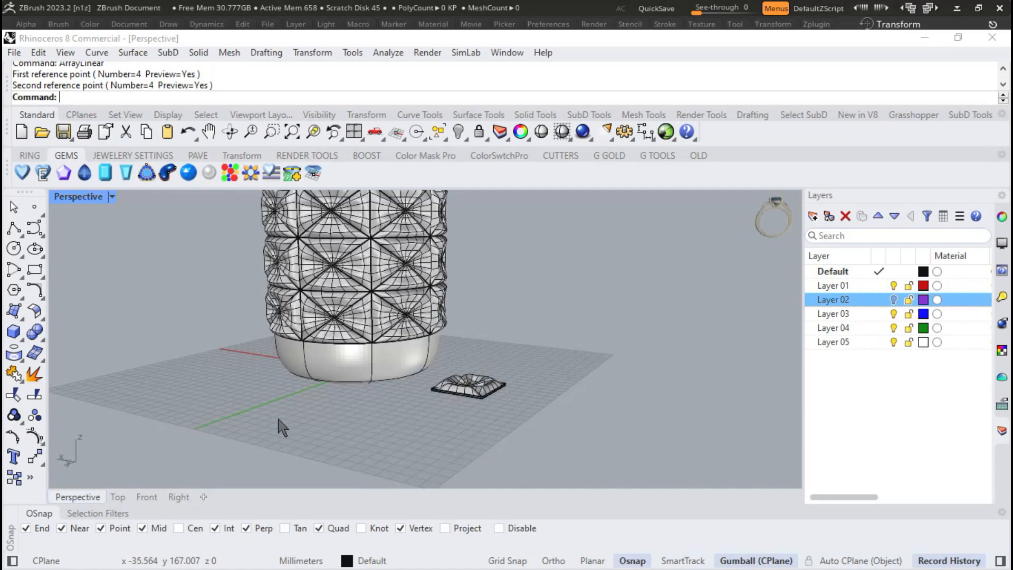
left_click(111, 197)
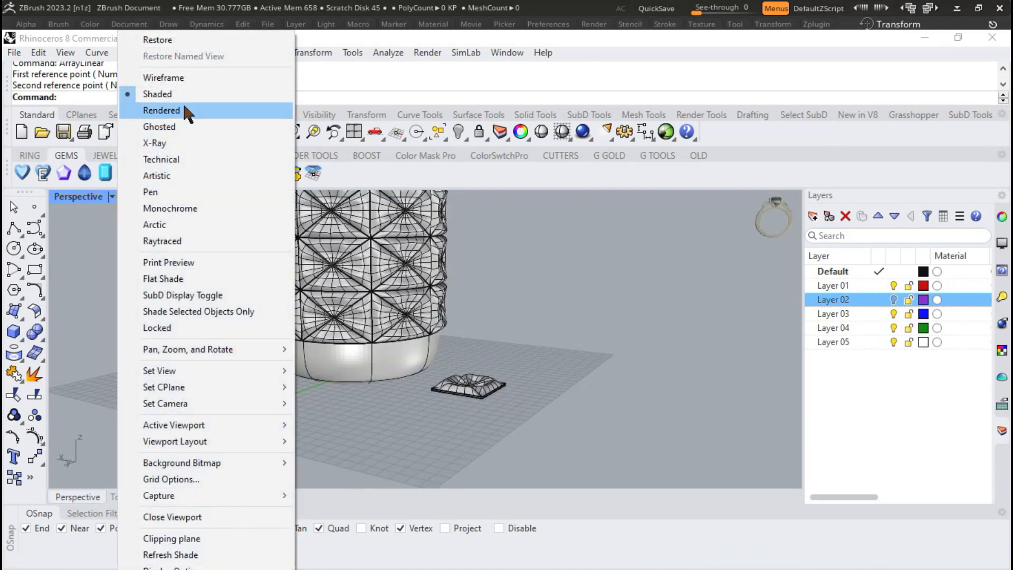
left_click(183, 106)
- Select the cylinder and the flat source tile with its curves and base plane, and hide them
left_click_drag(537, 337, 338, 390)
key("ctrl+h")
scroll(533, 437, "down", 4)
scroll(449, 333, "up", 12)
right_click_drag(437, 320, 360, 369)
scroll(502, 370, "down", 7)
- Run a Turntable rotation of the Perspective view with its speed set to 22
type("Turntable")
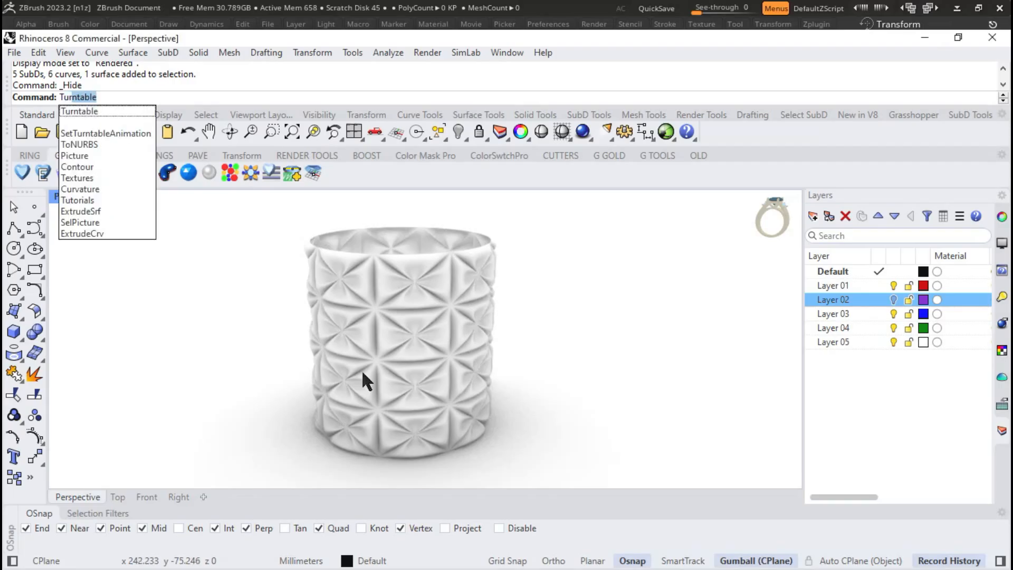
key("Return")
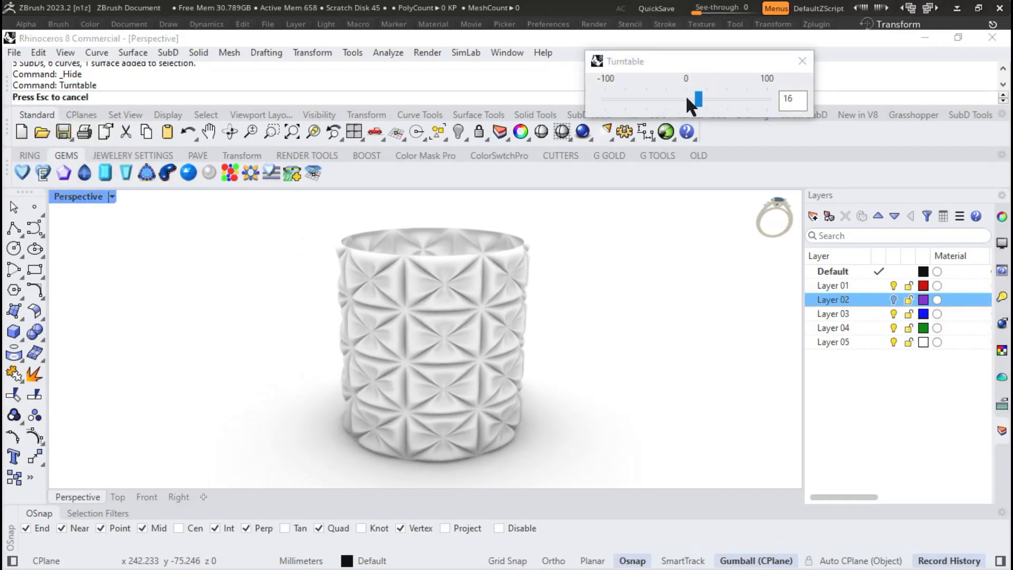
left_click_drag(698, 99, 704, 97)
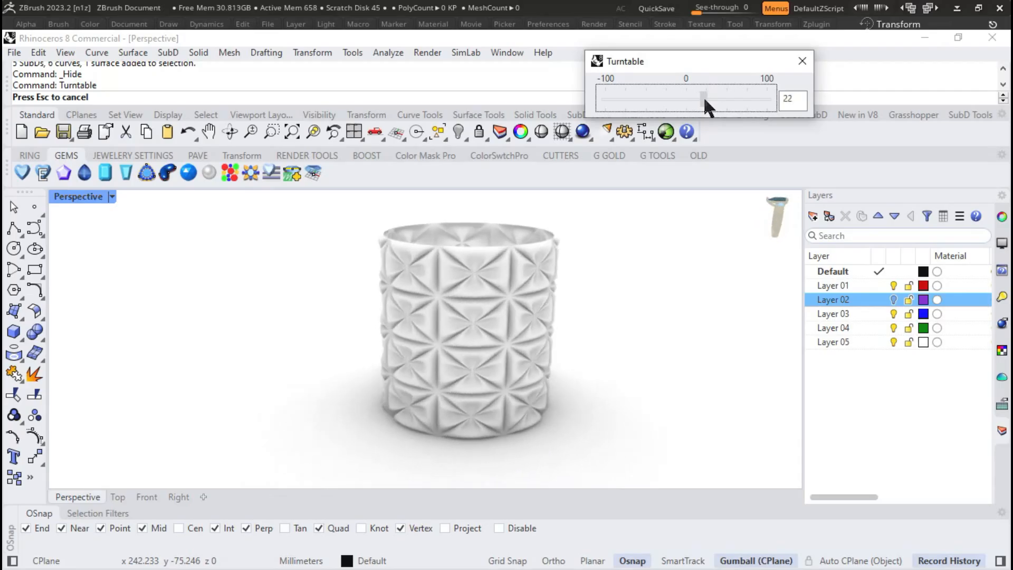